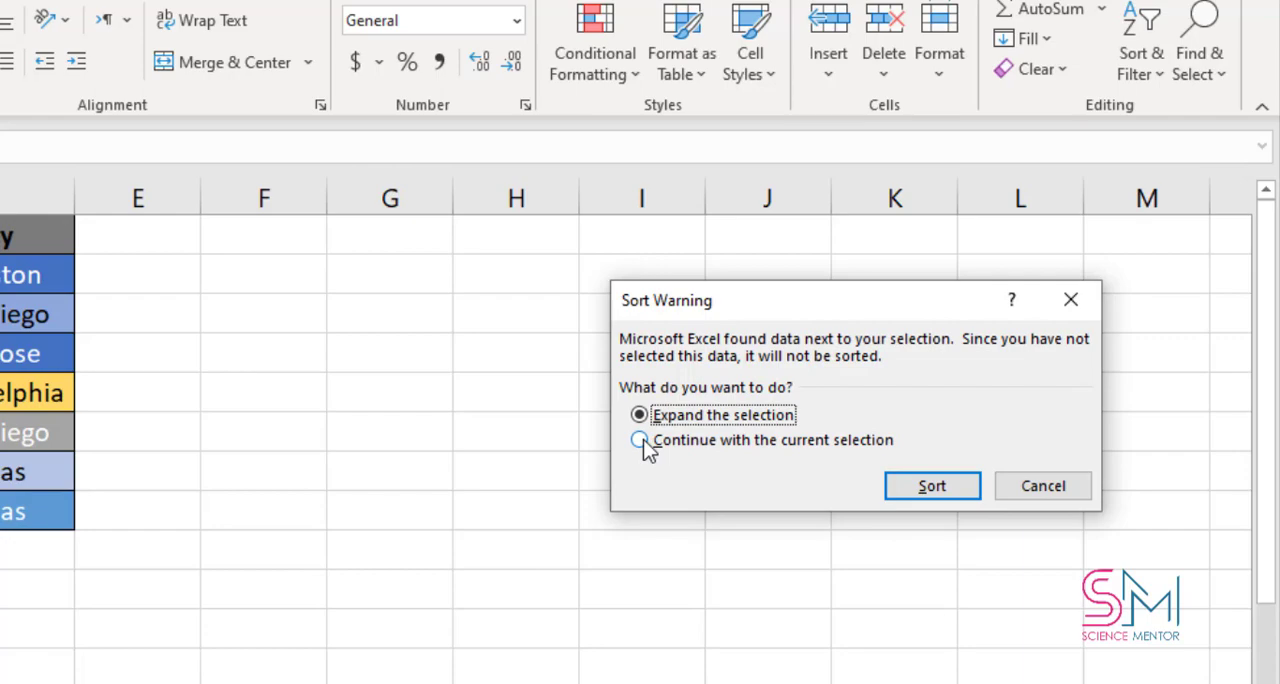
- Try sorting only the First Name column A to Z by continuing with the current selection, and undo the sort
click(640, 440)
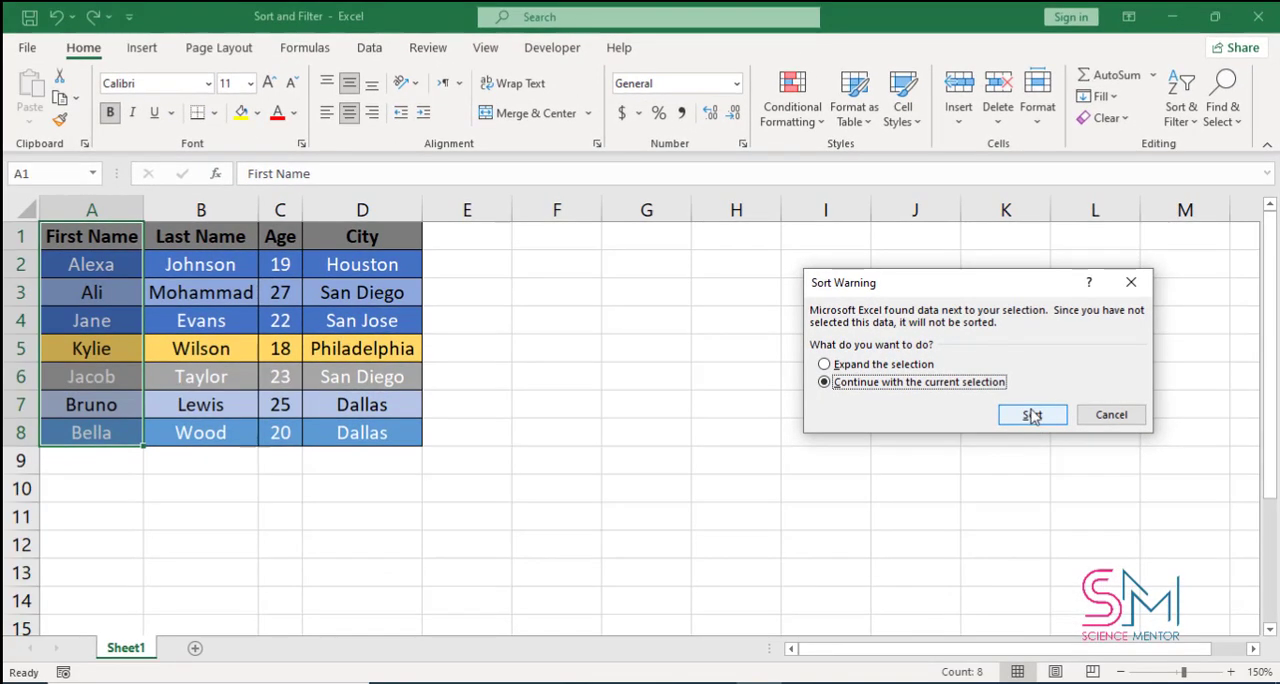
click(1032, 415)
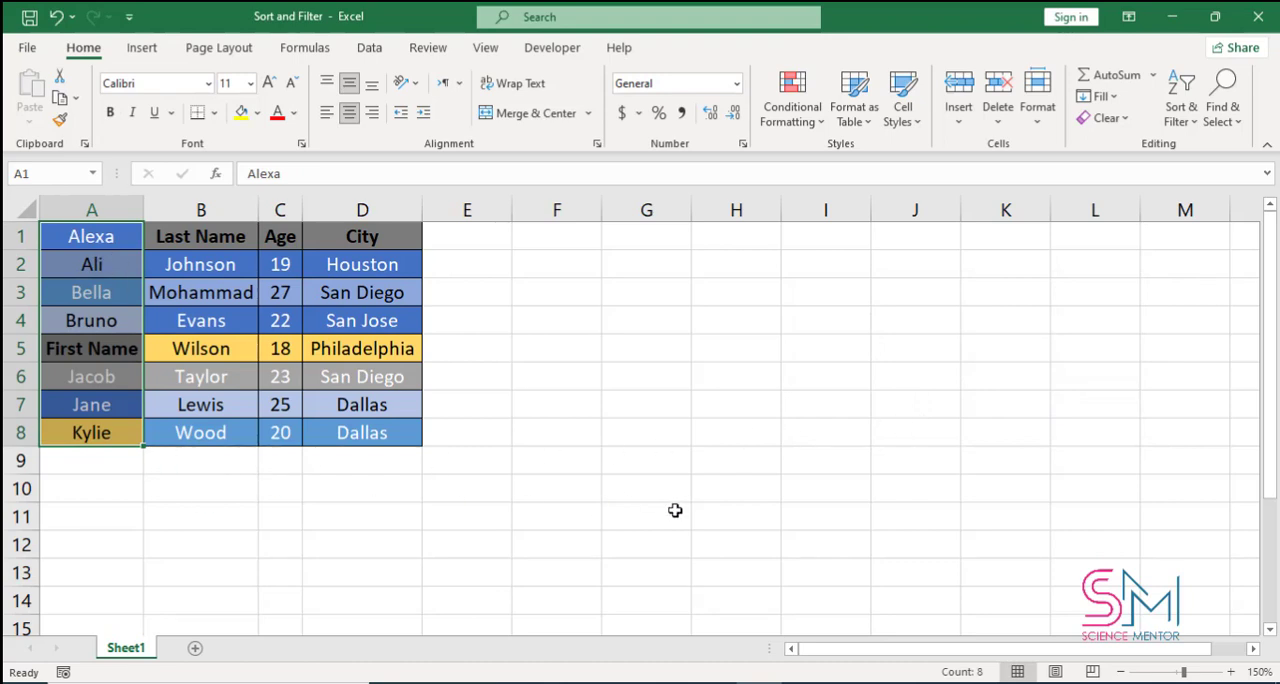
key(ctrl+z)
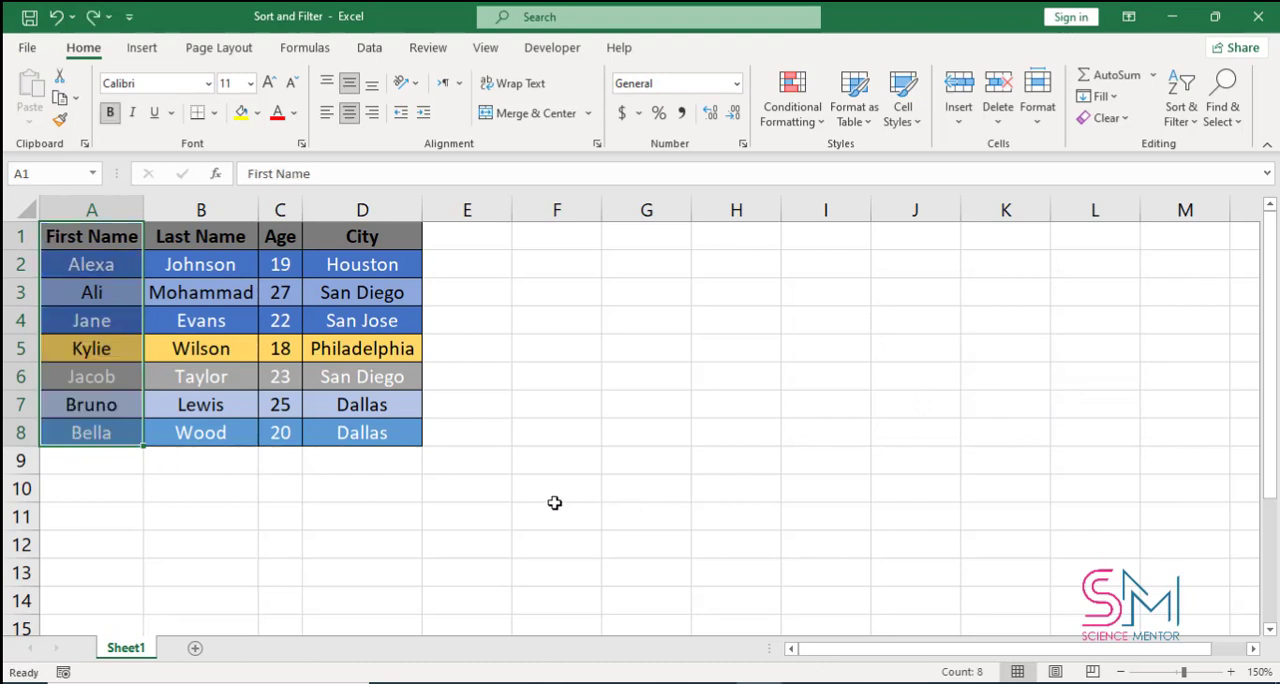
click(495, 513)
- Sort A1:A8 from A to Z with the selection expanded to the neighbouring columns, and undo the sort
drag(94, 240, 90, 434)
click(1188, 122)
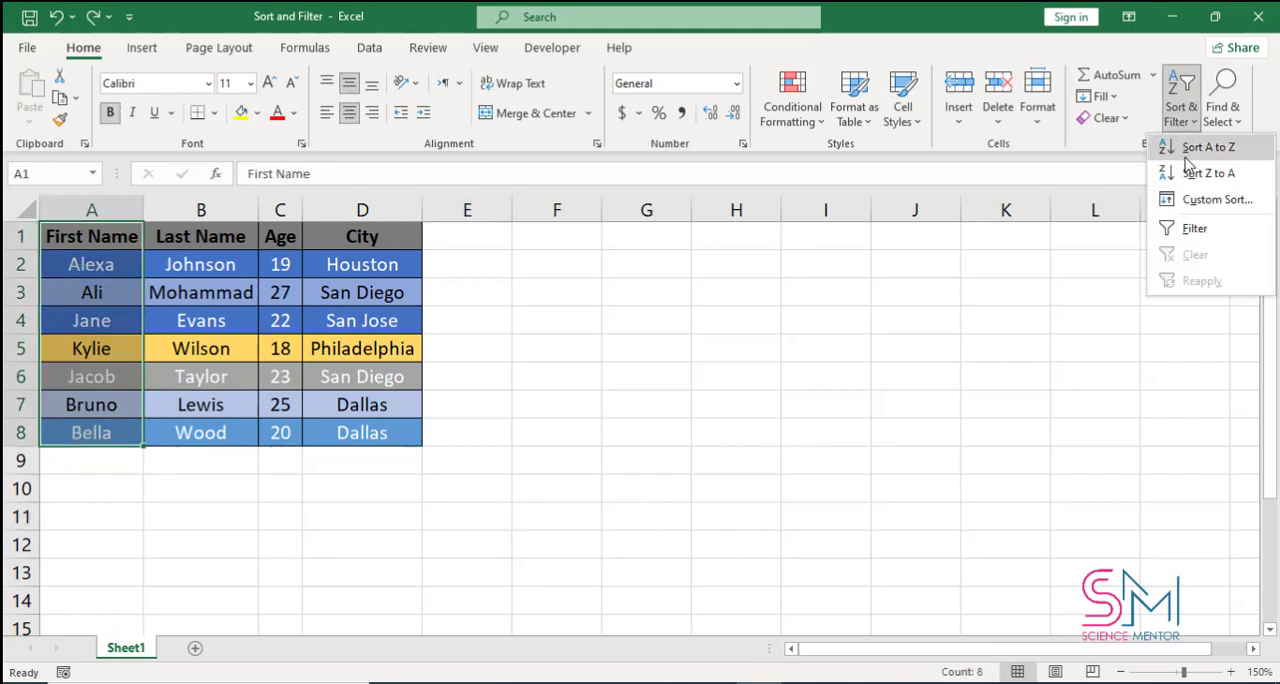
click(1191, 157)
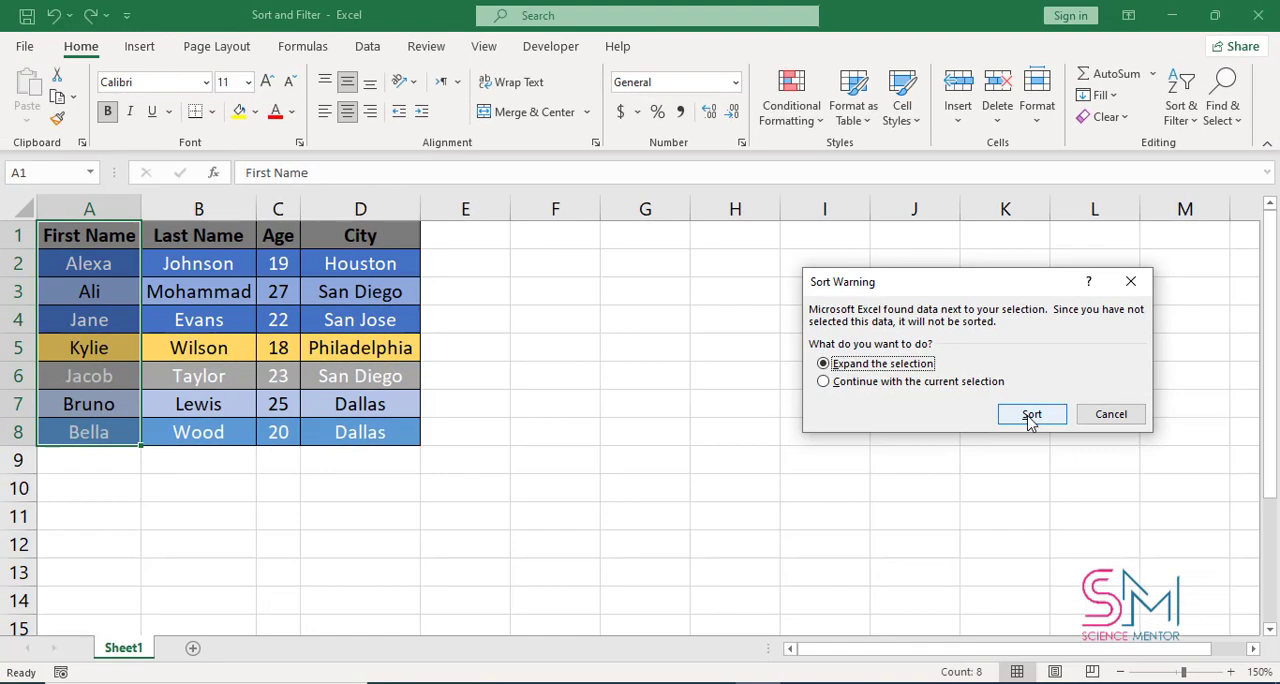
click(1031, 415)
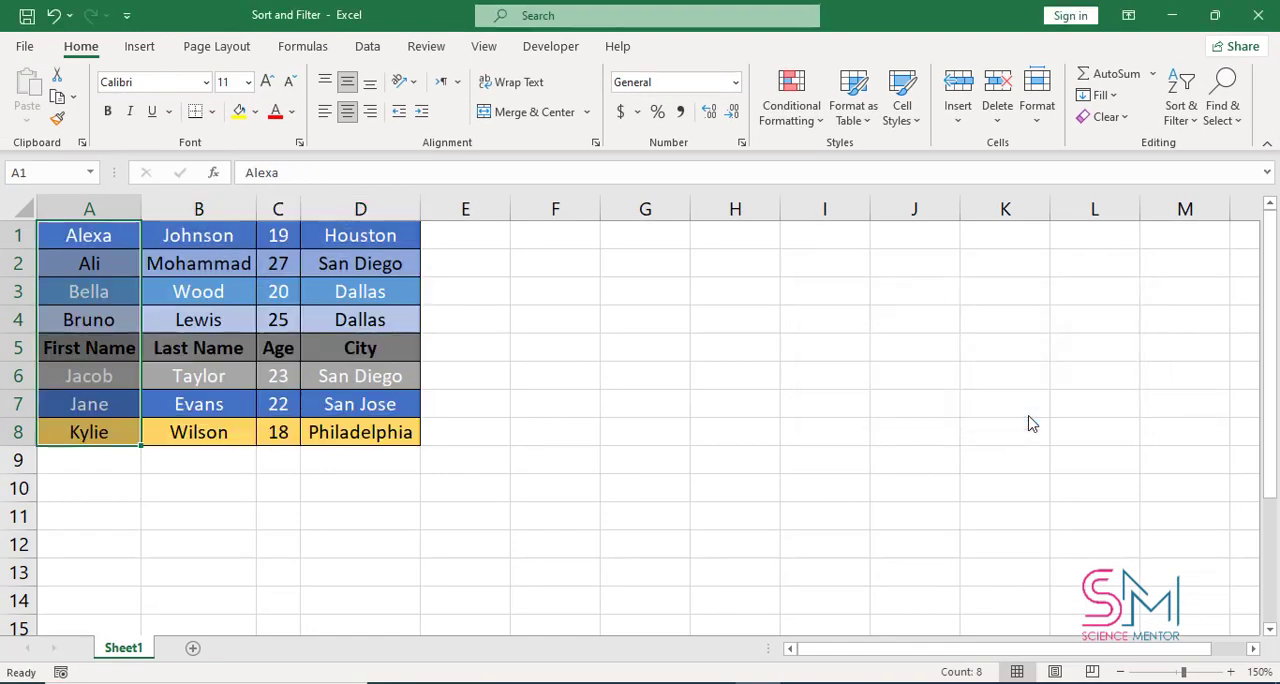
click(816, 434)
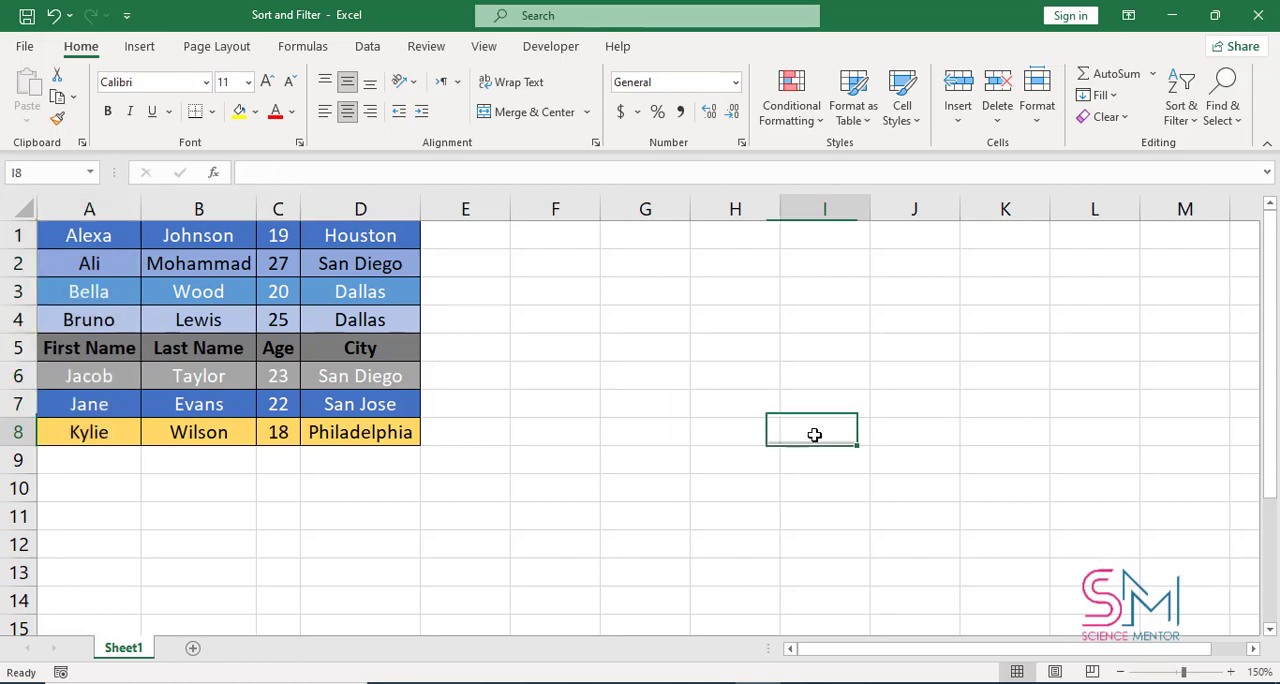
key(ctrl+z)
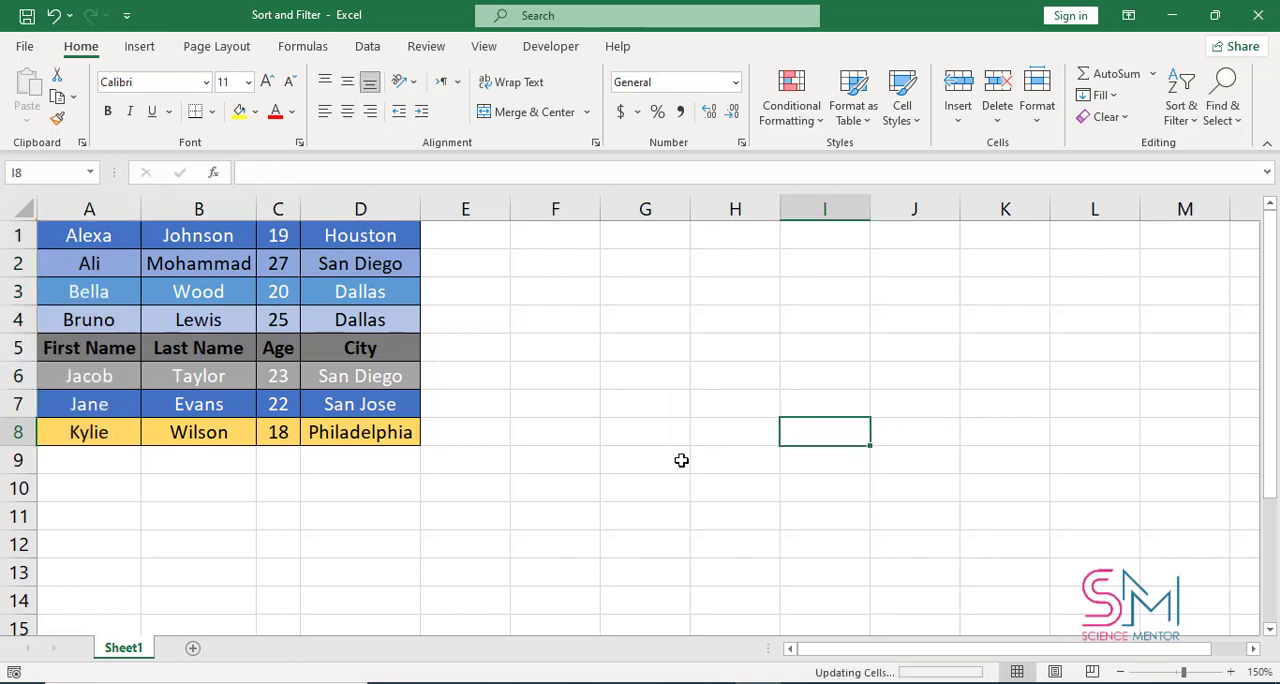
click(618, 466)
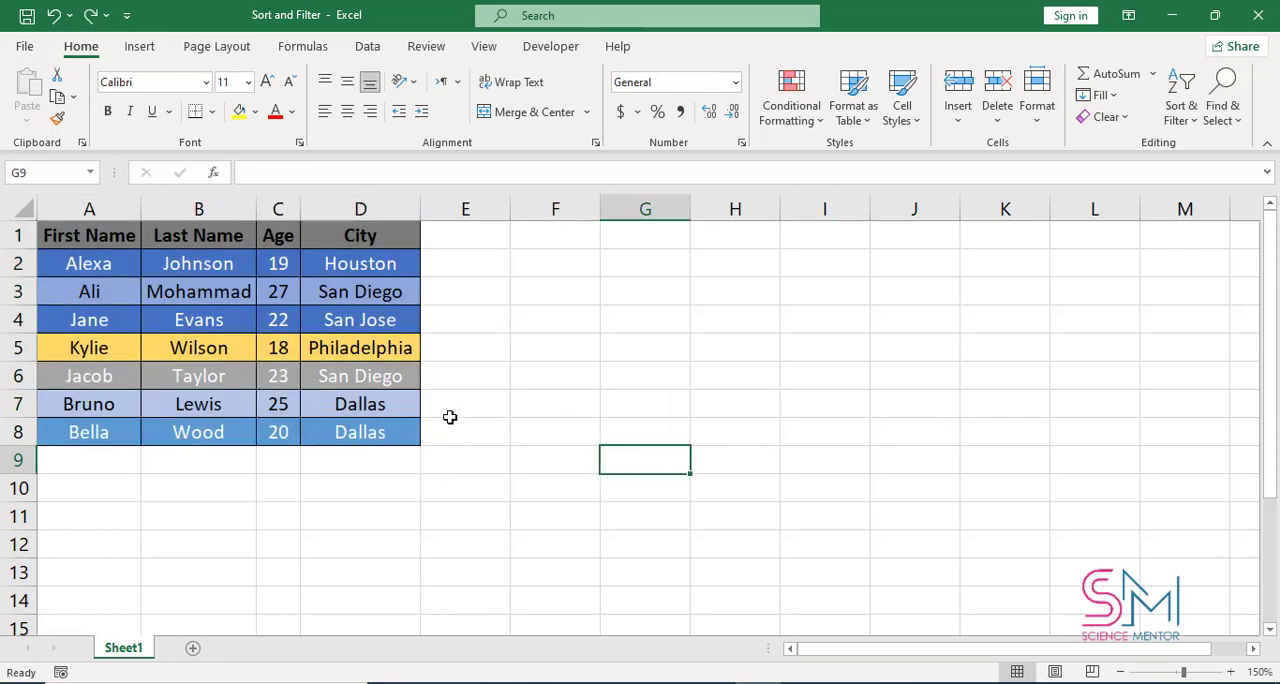
- Sort A1:A8 from Z to A with the selection expanded to the neighbouring columns, and undo the sort
drag(105, 266, 90, 430)
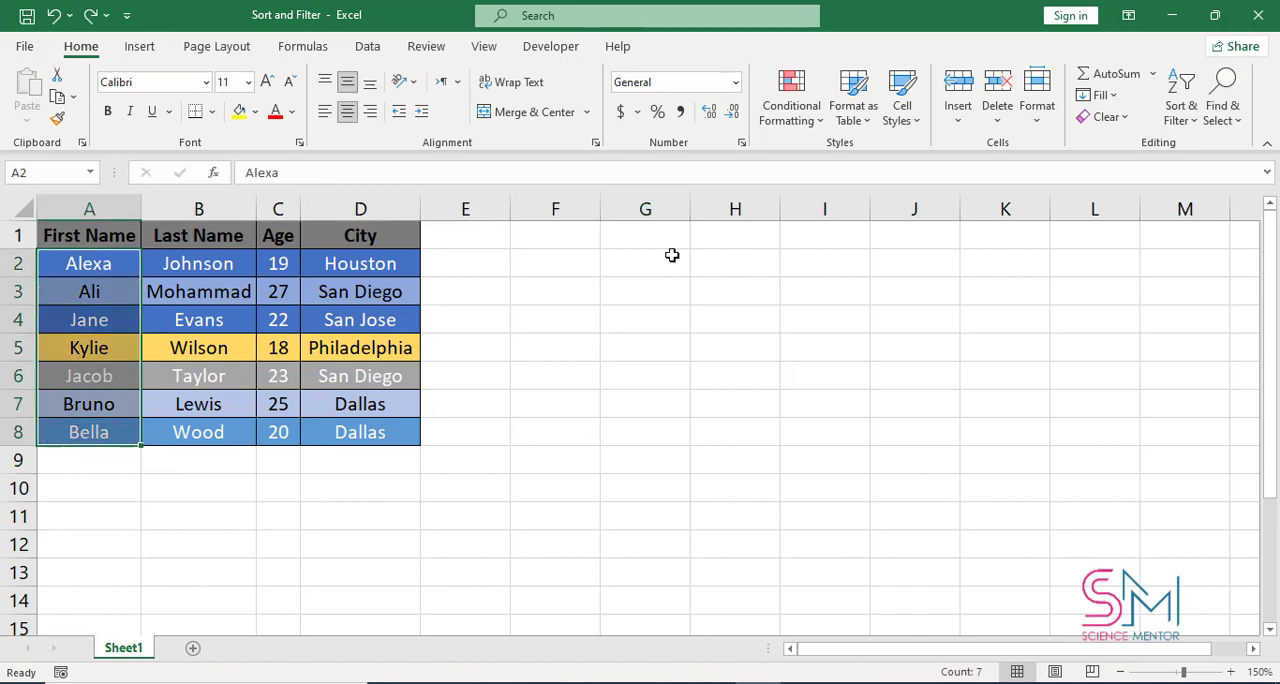
click(808, 357)
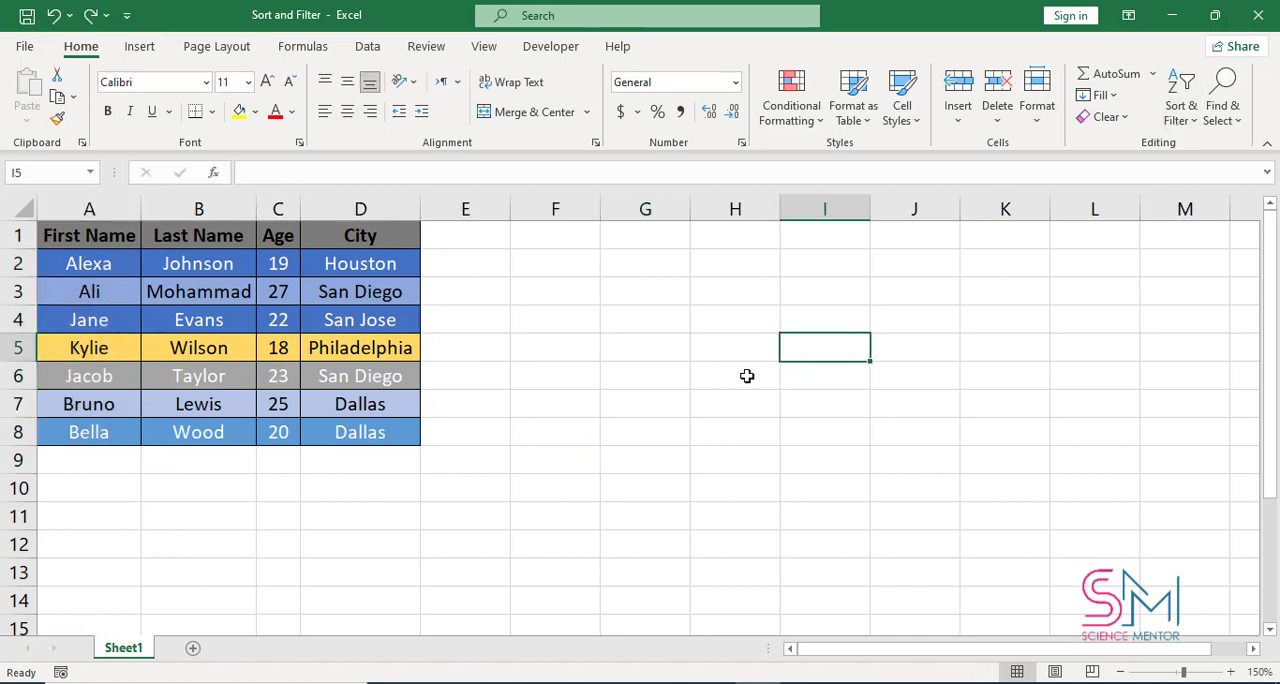
drag(72, 236, 91, 434)
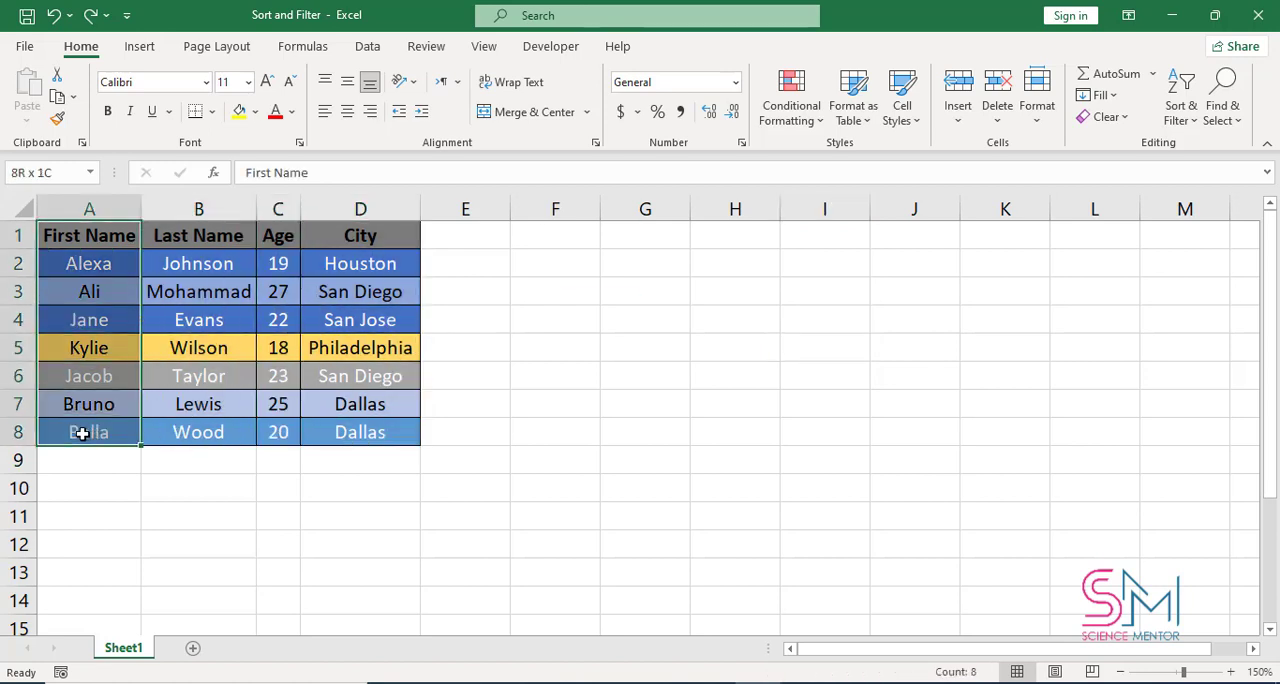
click(1182, 114)
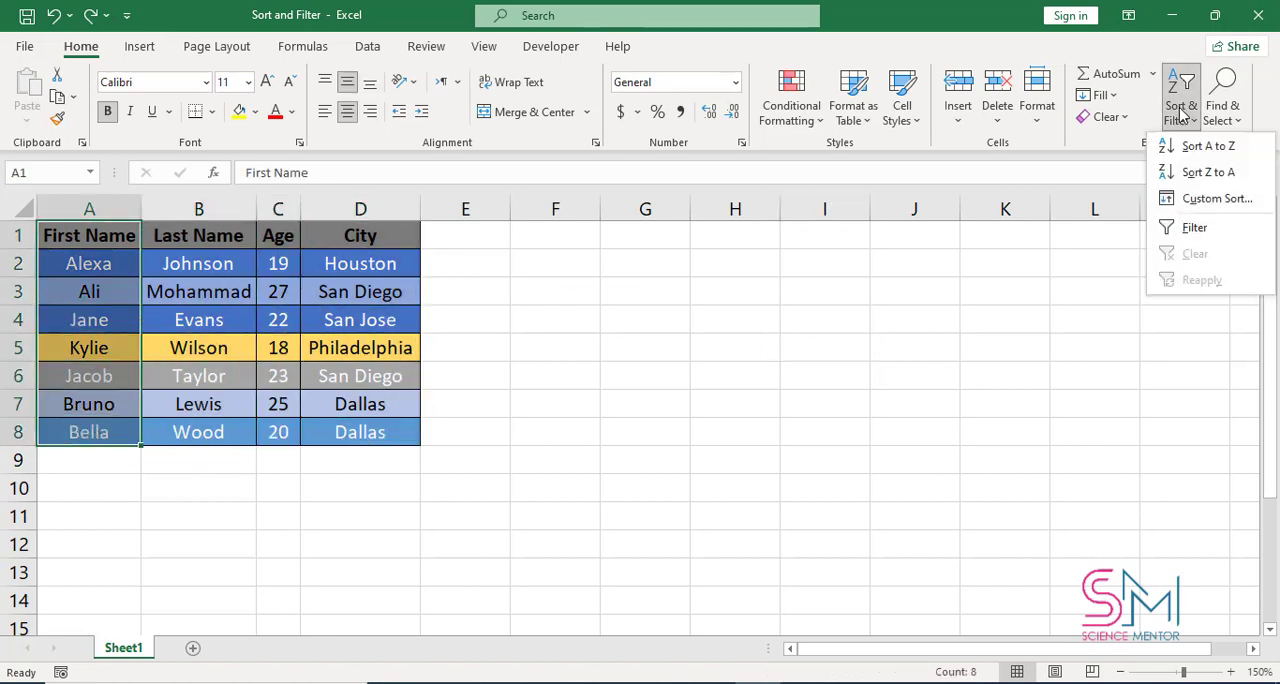
click(1212, 174)
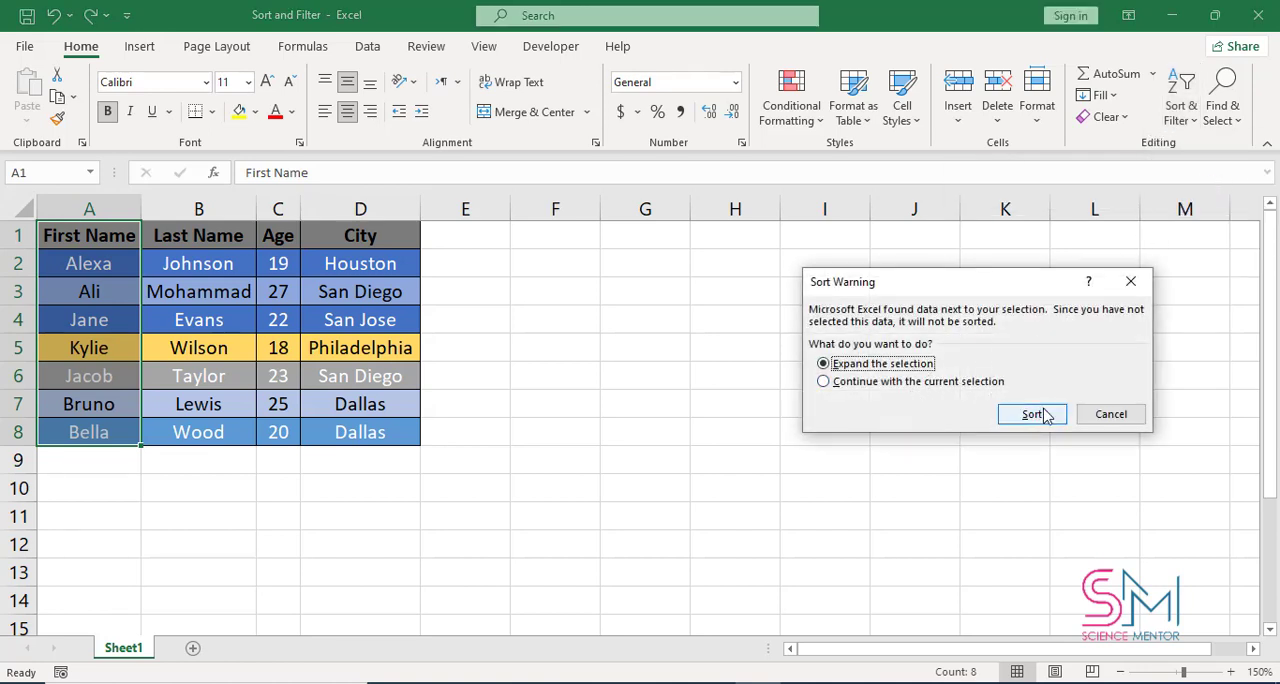
click(1045, 415)
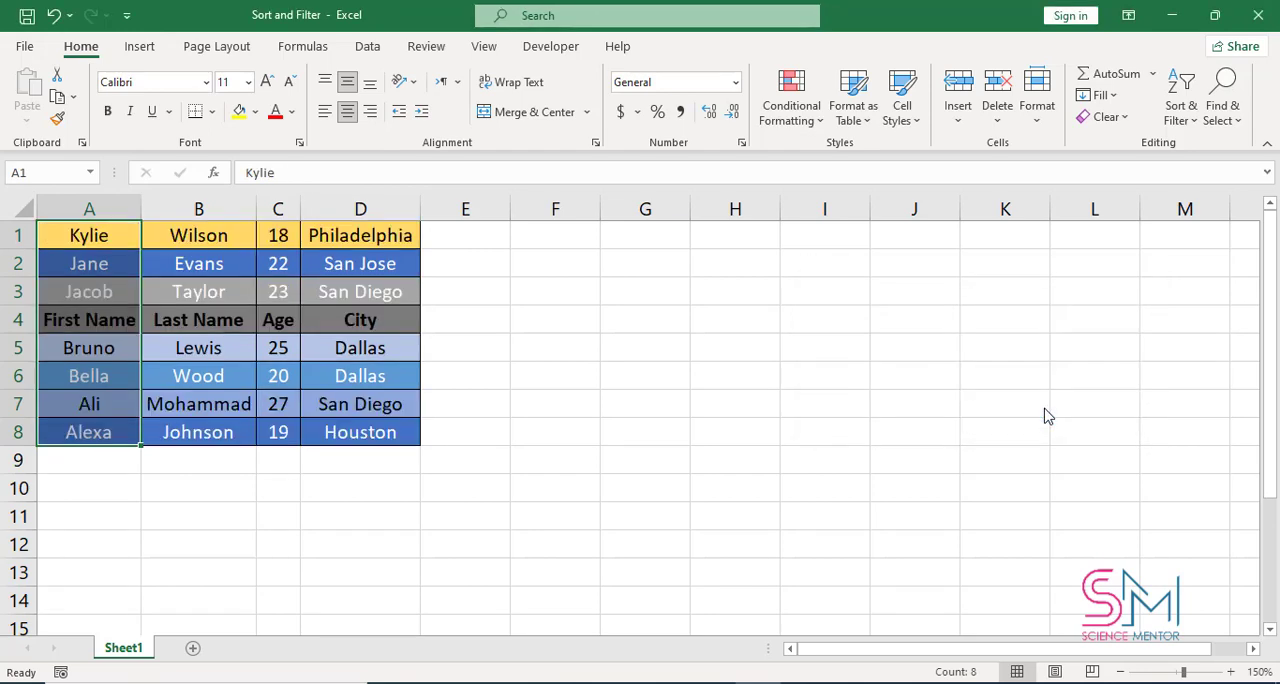
key(ctrl+z)
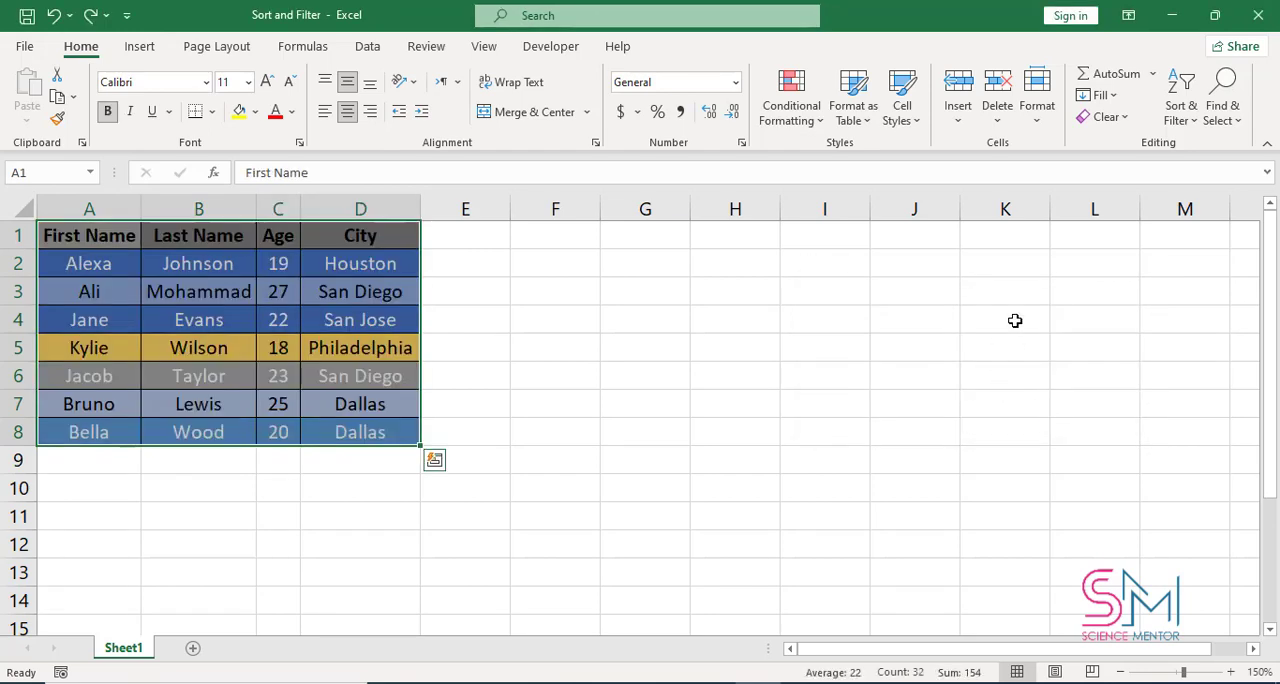
- Start a custom sort on the range A1:D8 with Column A as the first sort level
click(1181, 108)
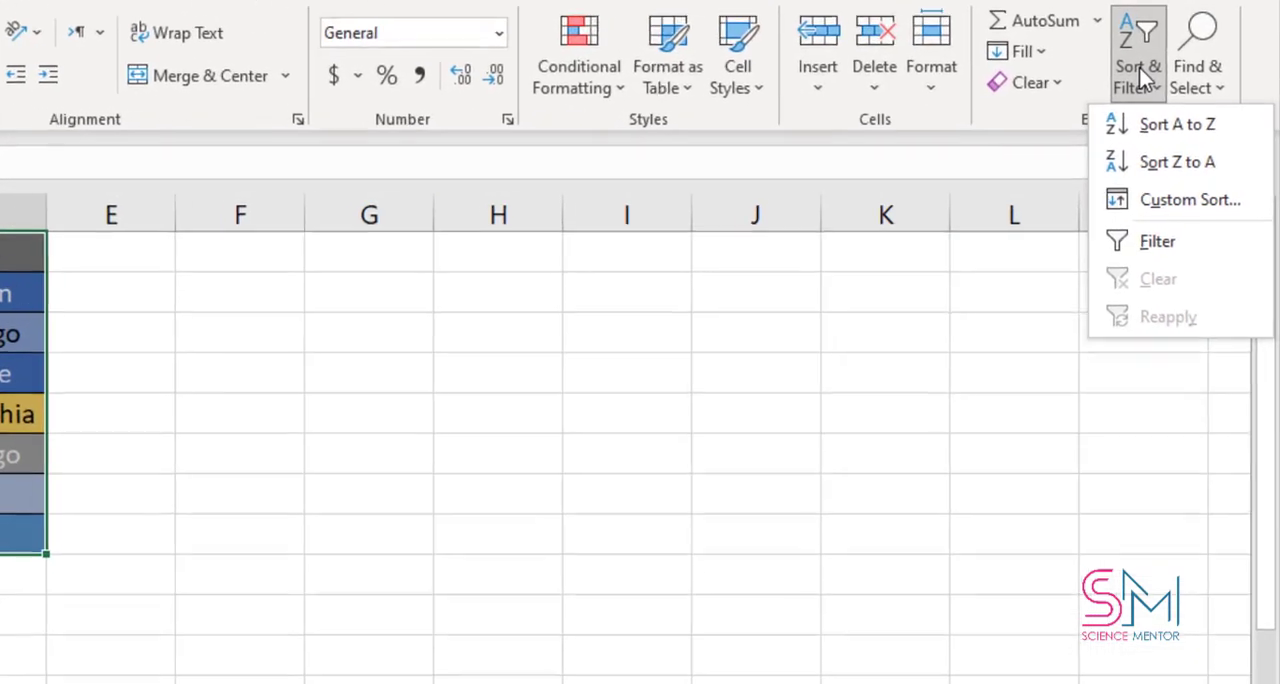
click(1190, 200)
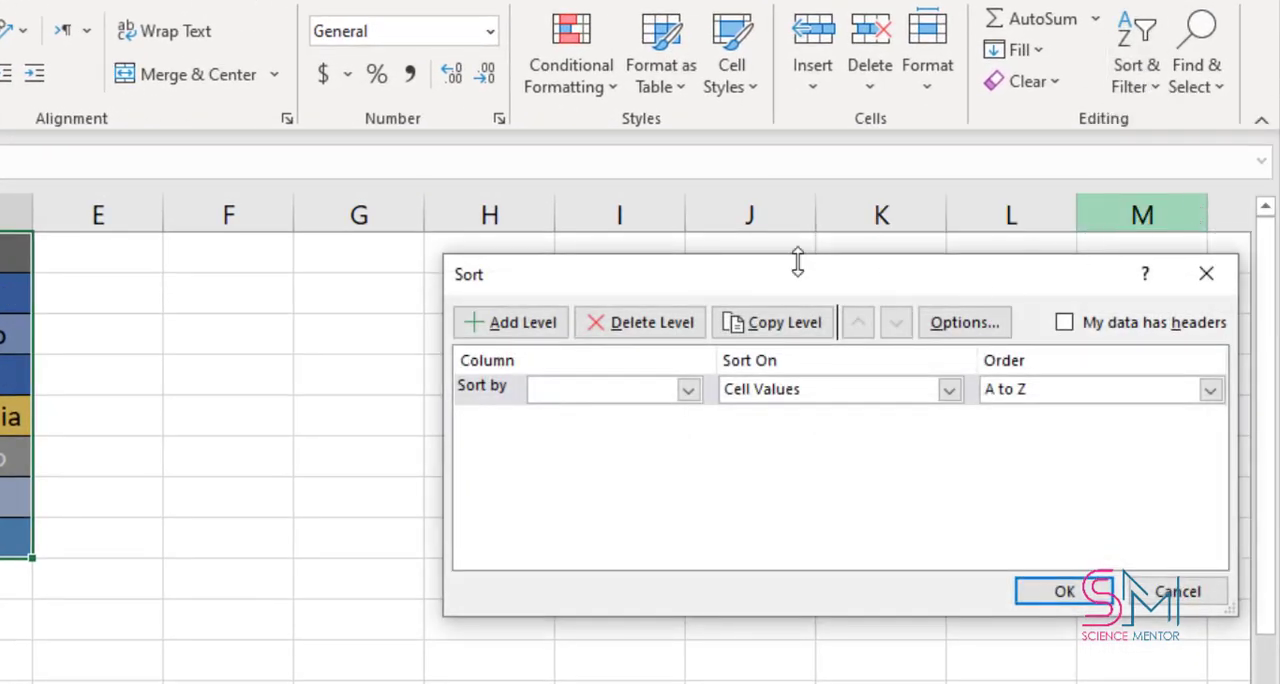
drag(760, 280, 493, 285)
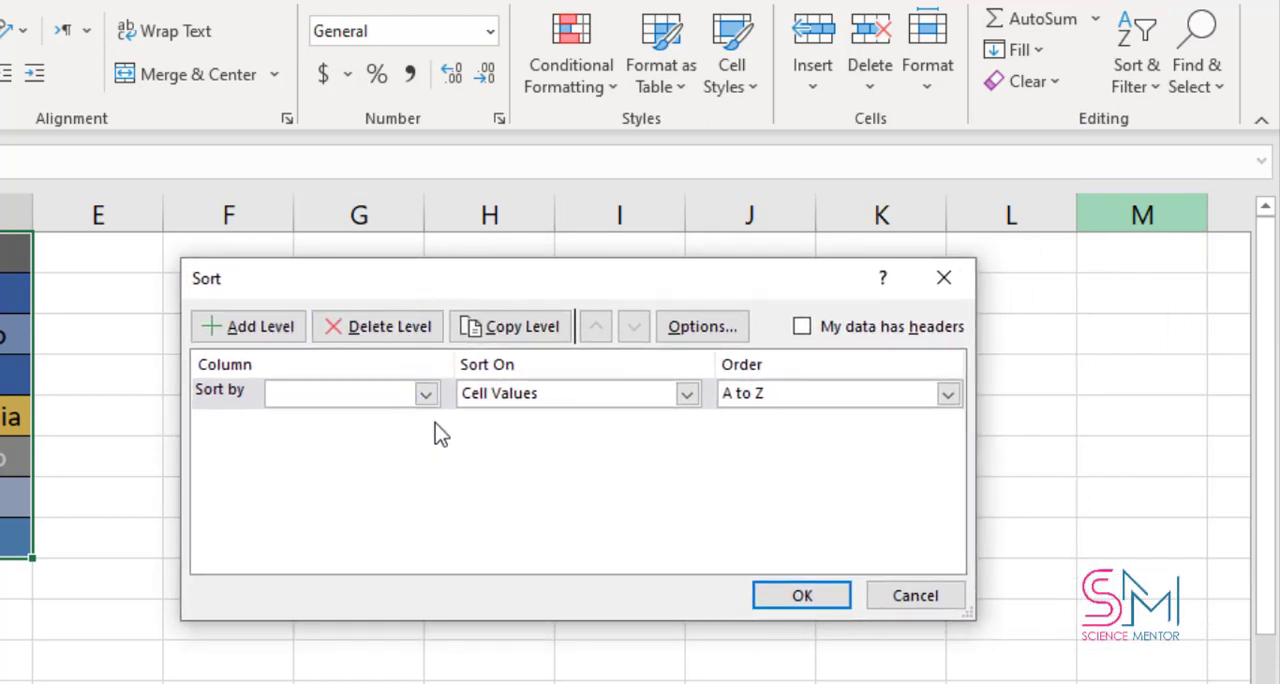
click(426, 394)
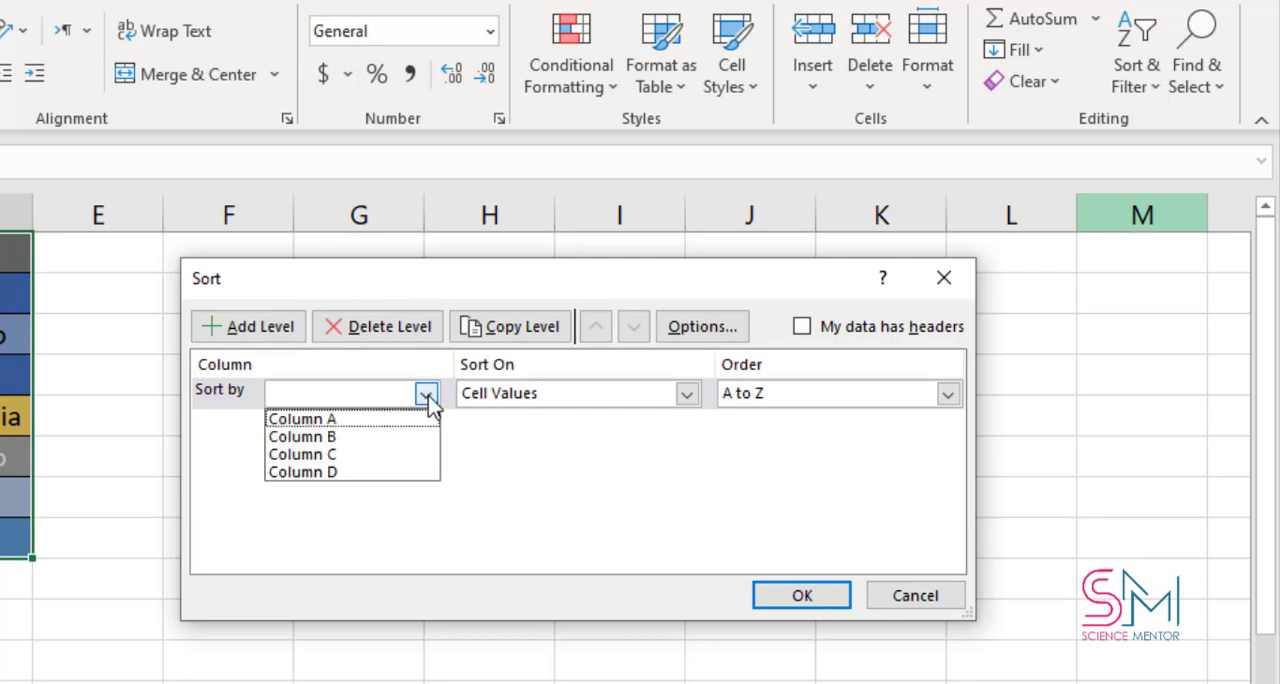
click(330, 421)
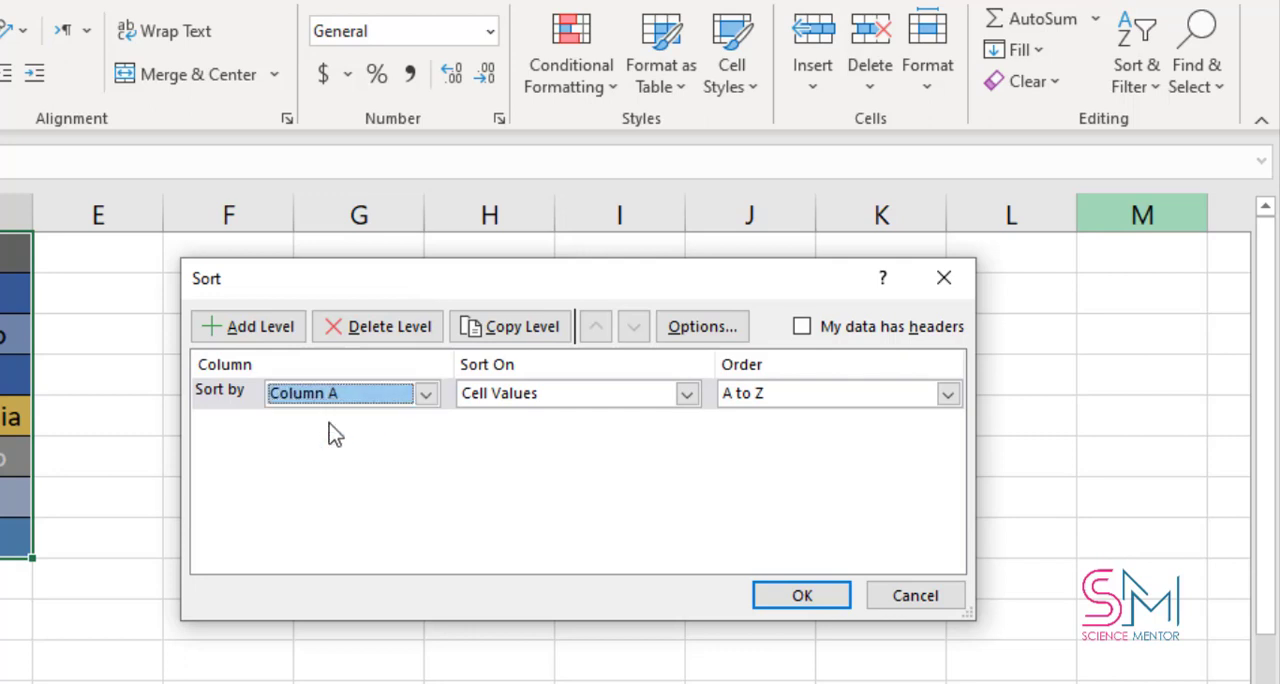
- Set the first sort level to sort on Cell Color, with yellow RGB(255, 217, 102) on top
click(687, 396)
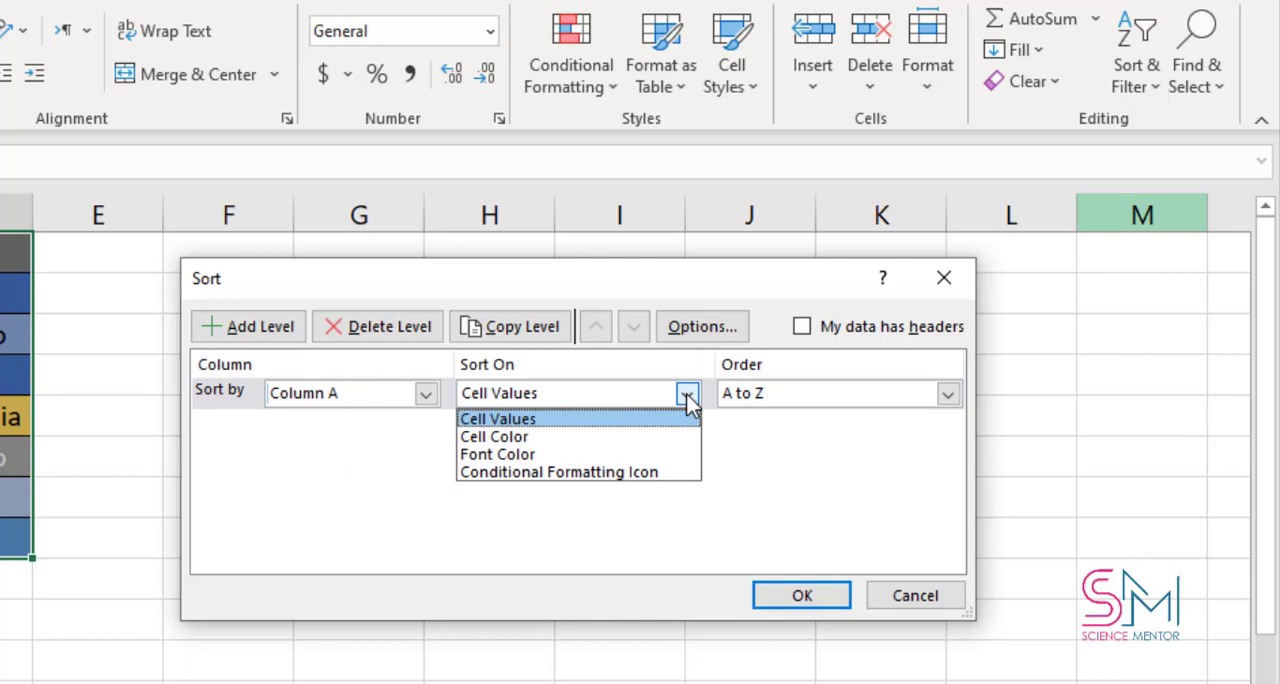
click(574, 421)
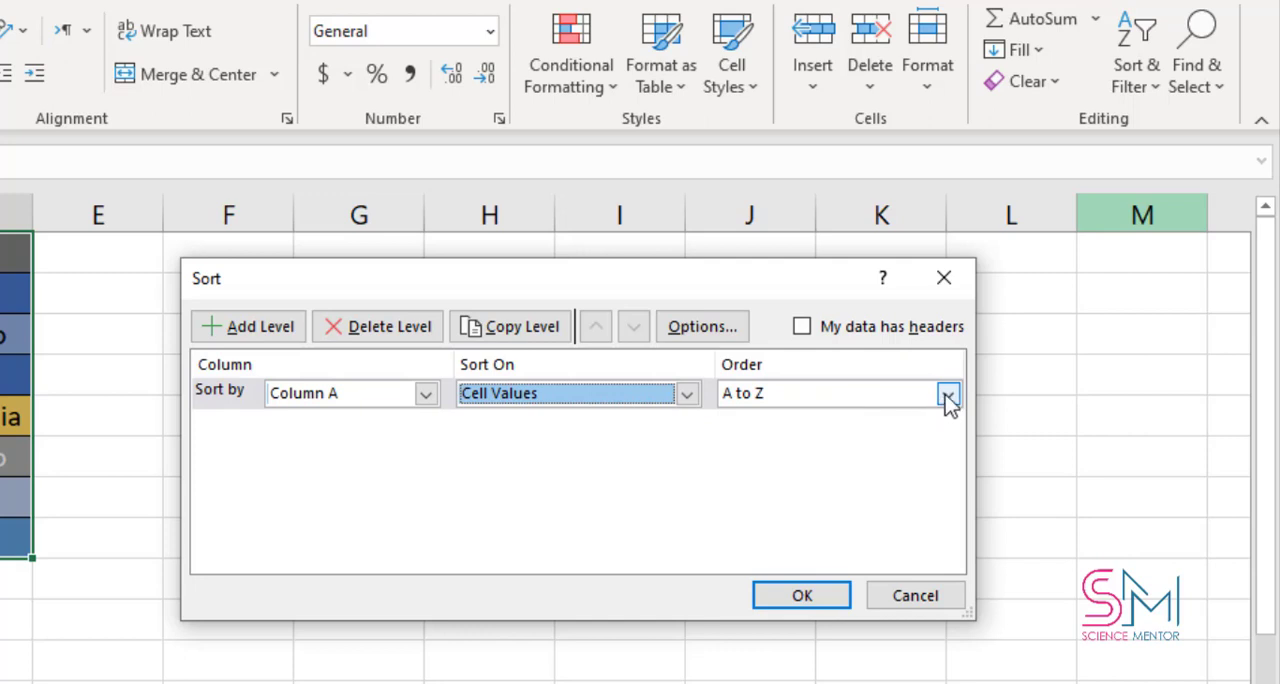
click(688, 394)
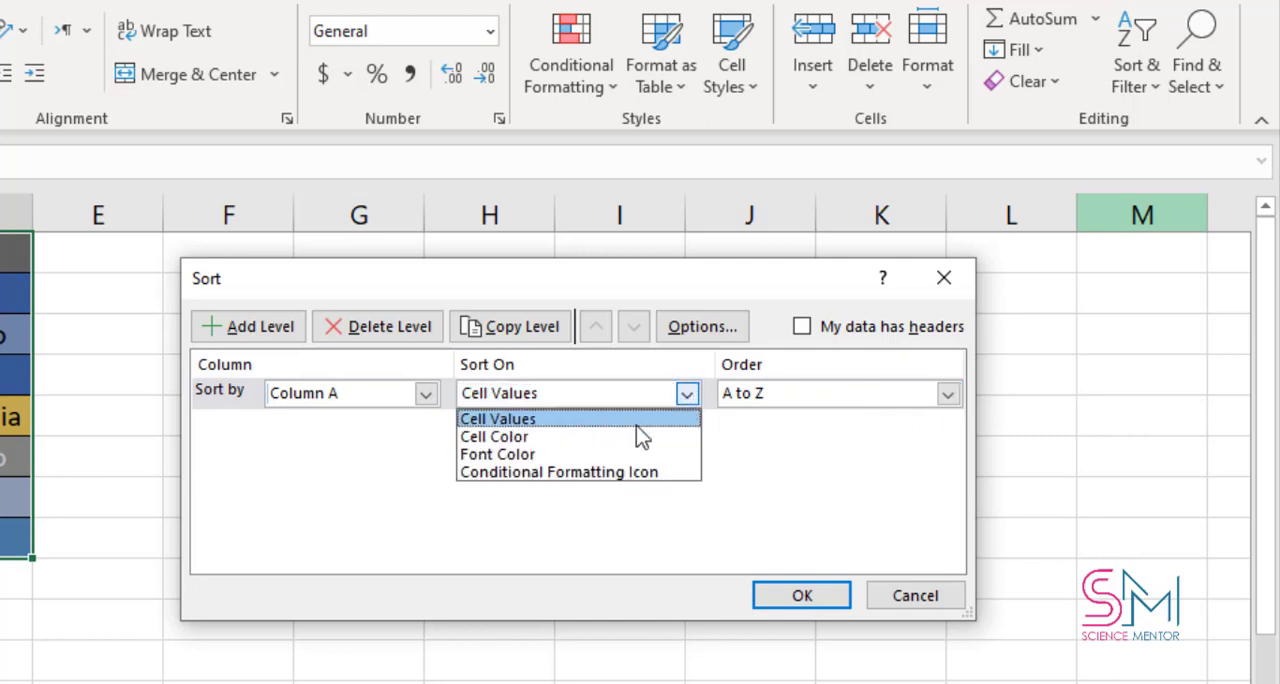
click(514, 440)
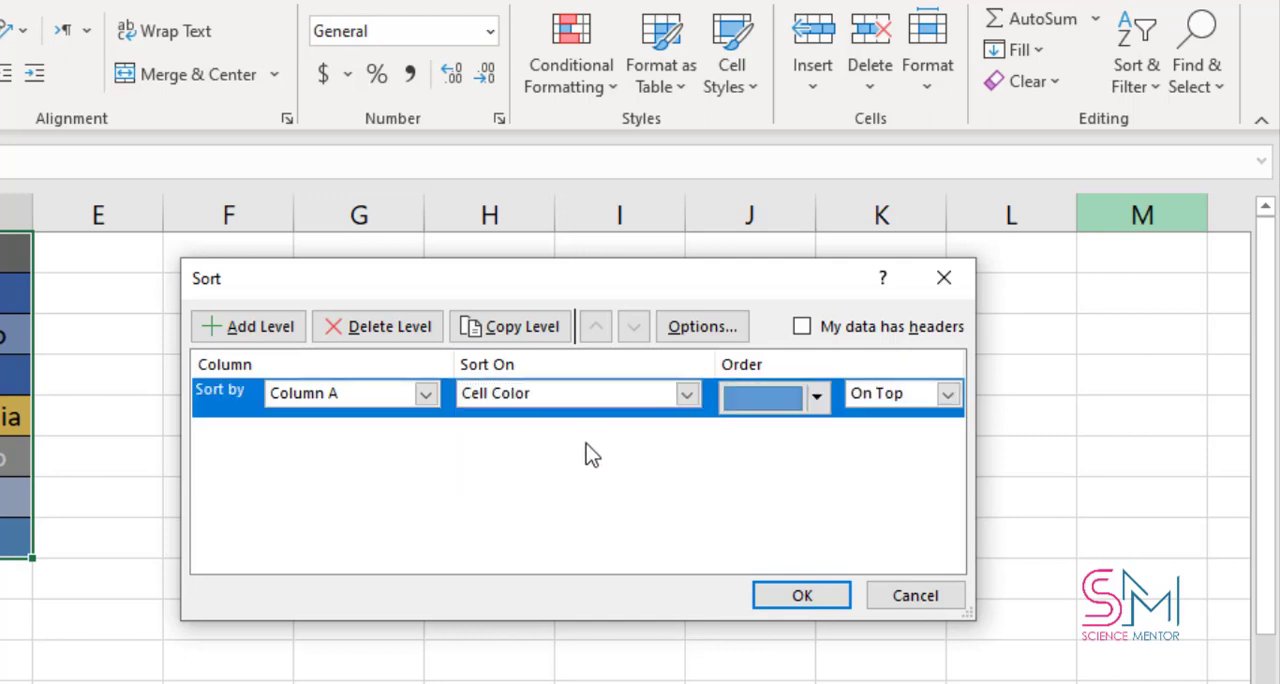
click(807, 400)
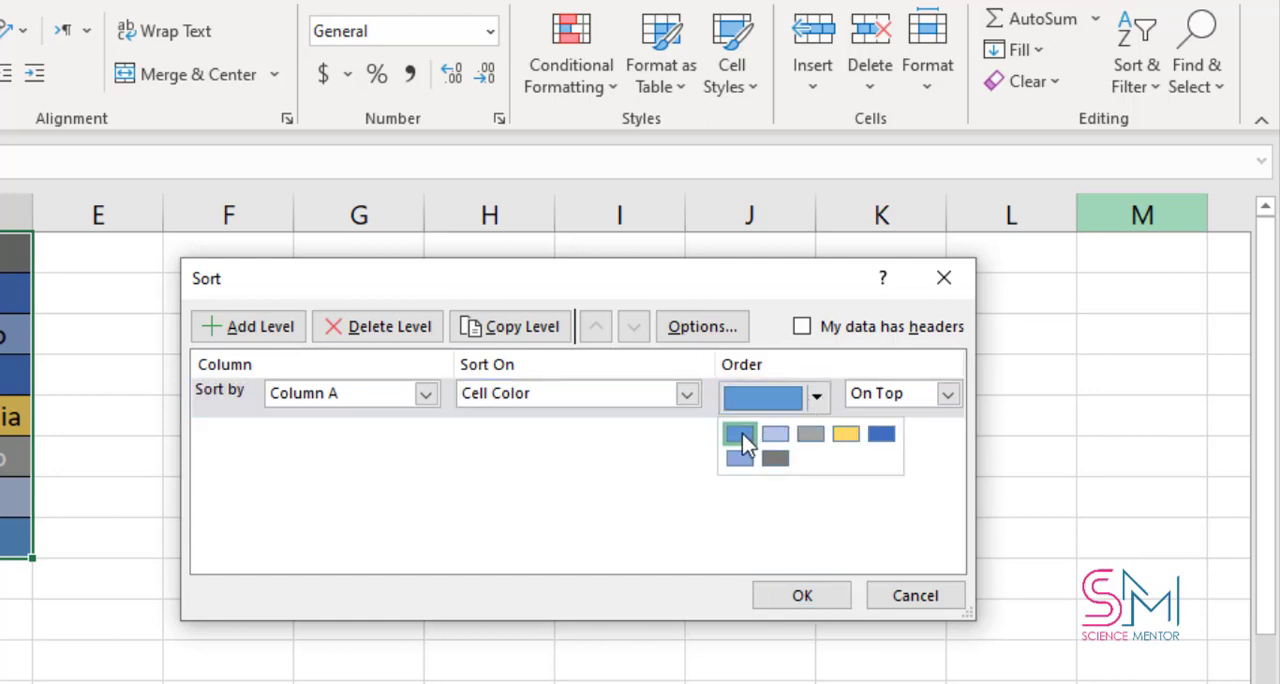
click(849, 437)
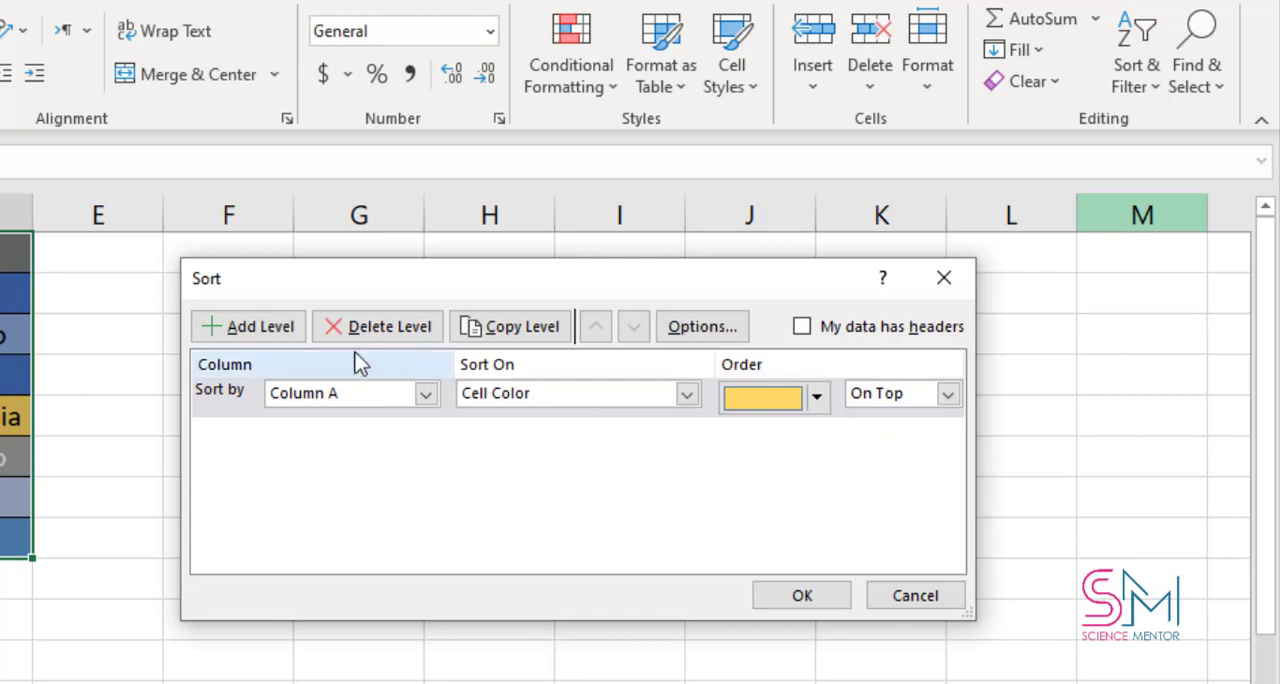
- Add a second sort level for Column A on Cell Color, placing the medium blue color On Bottom
click(259, 334)
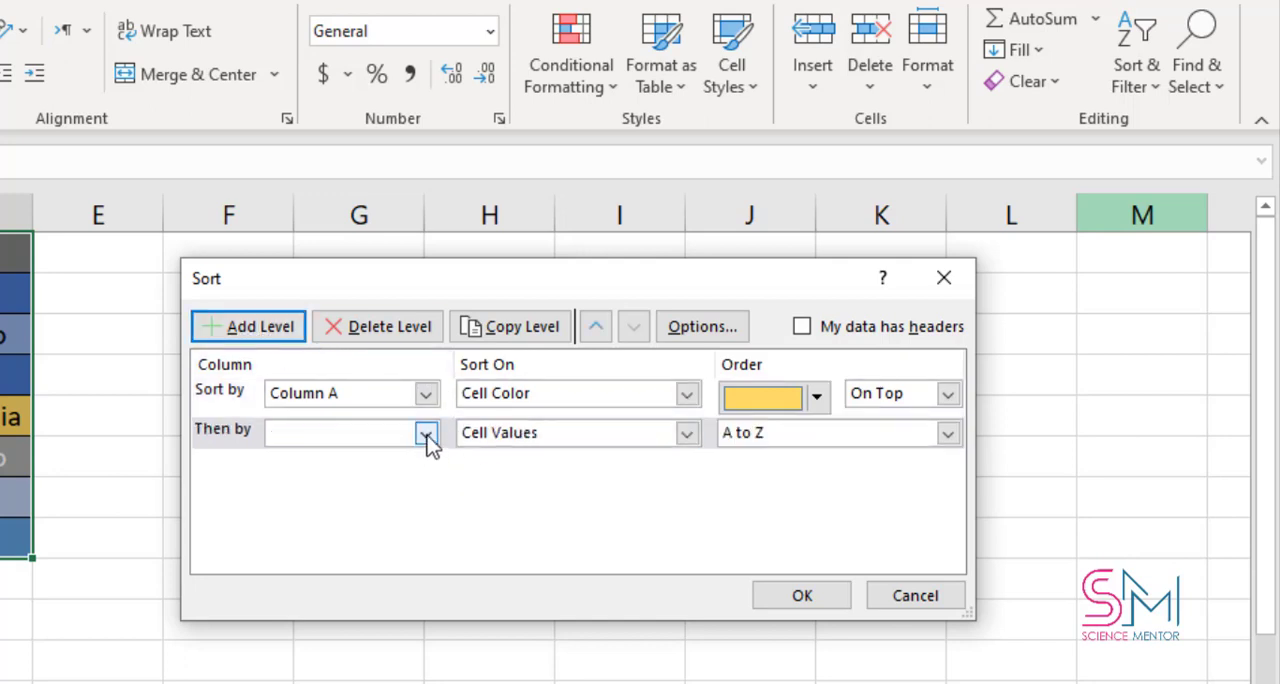
click(426, 432)
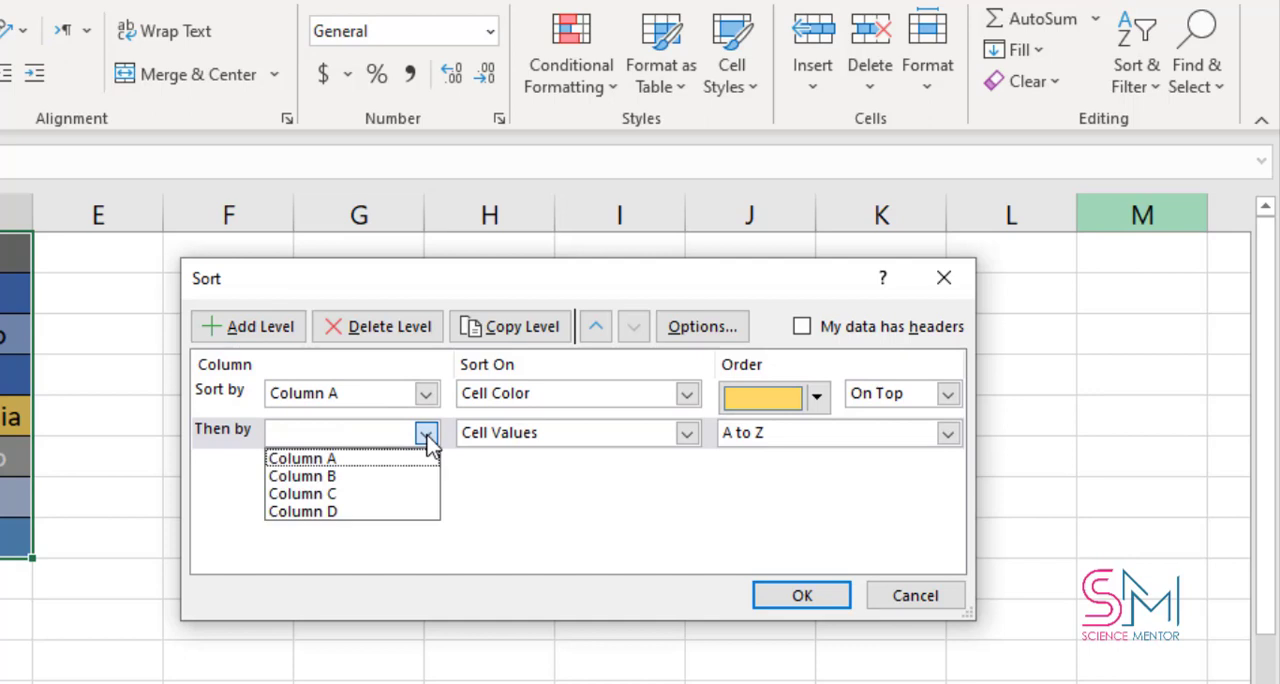
click(340, 458)
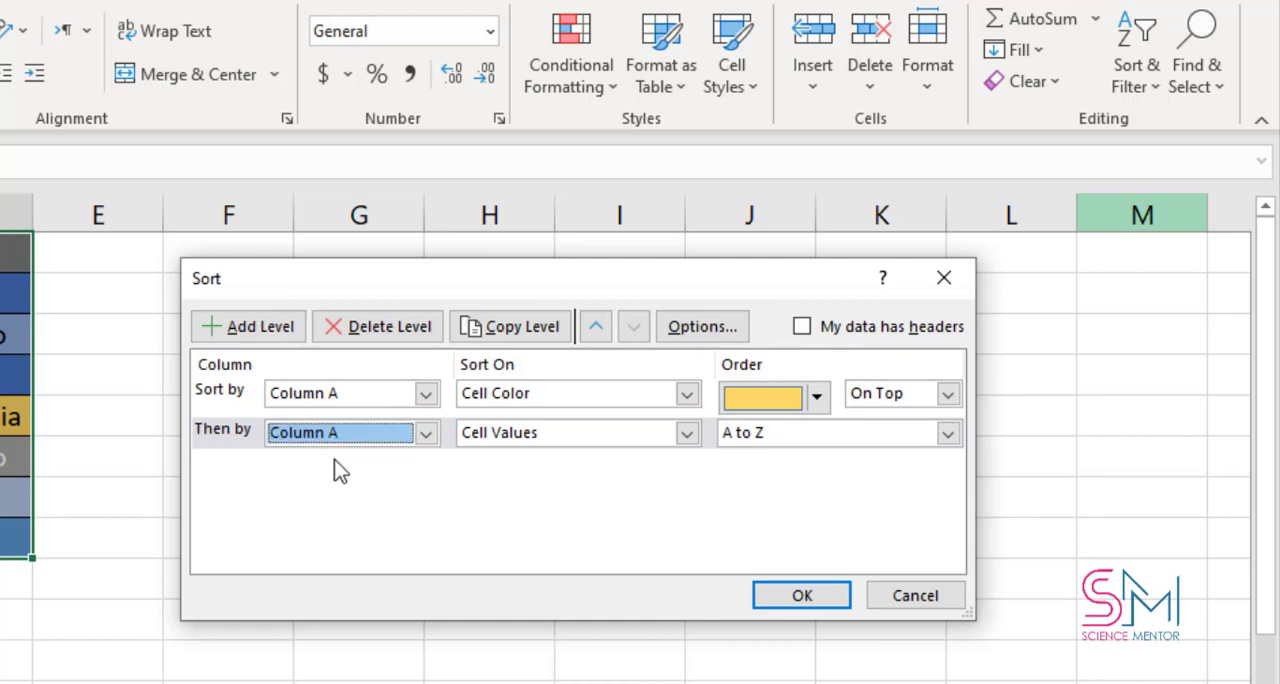
click(686, 436)
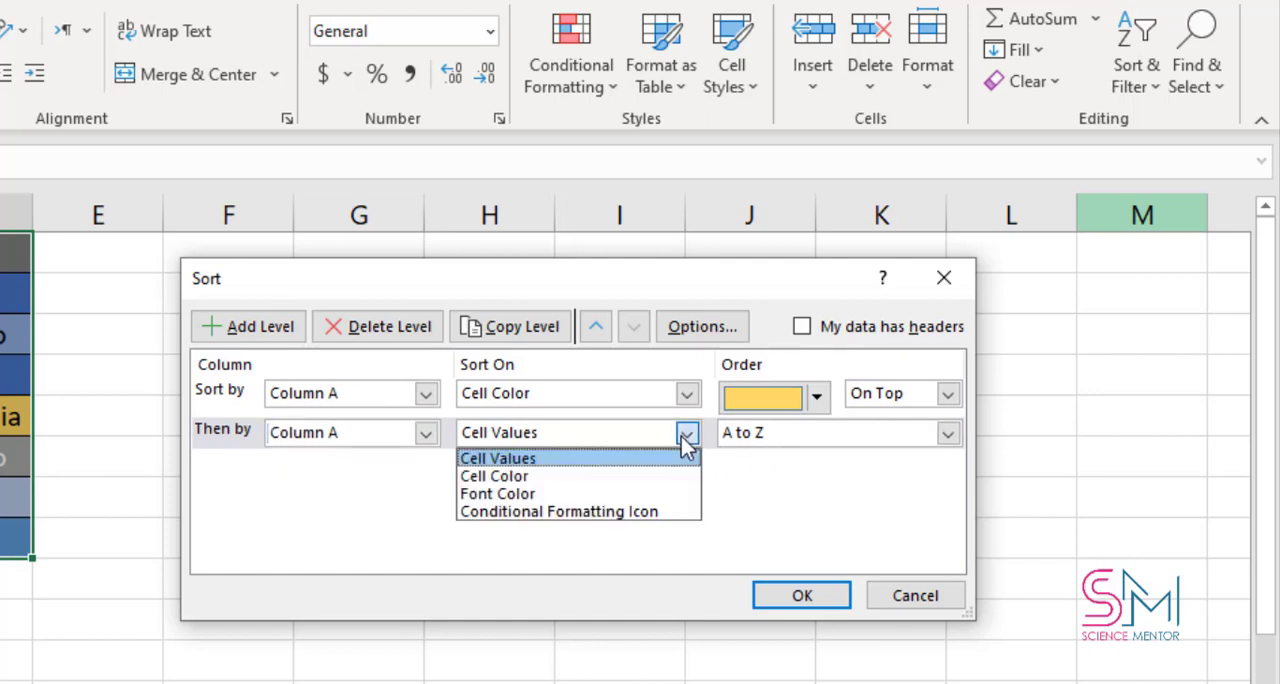
click(523, 477)
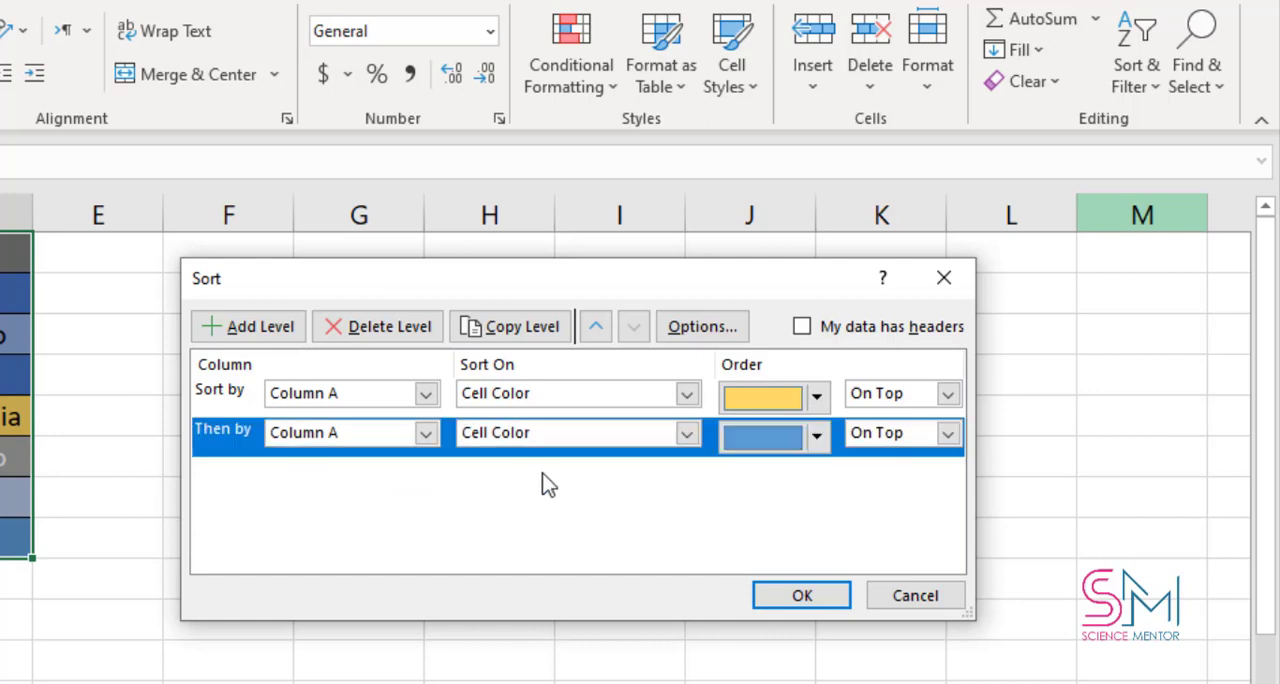
click(947, 436)
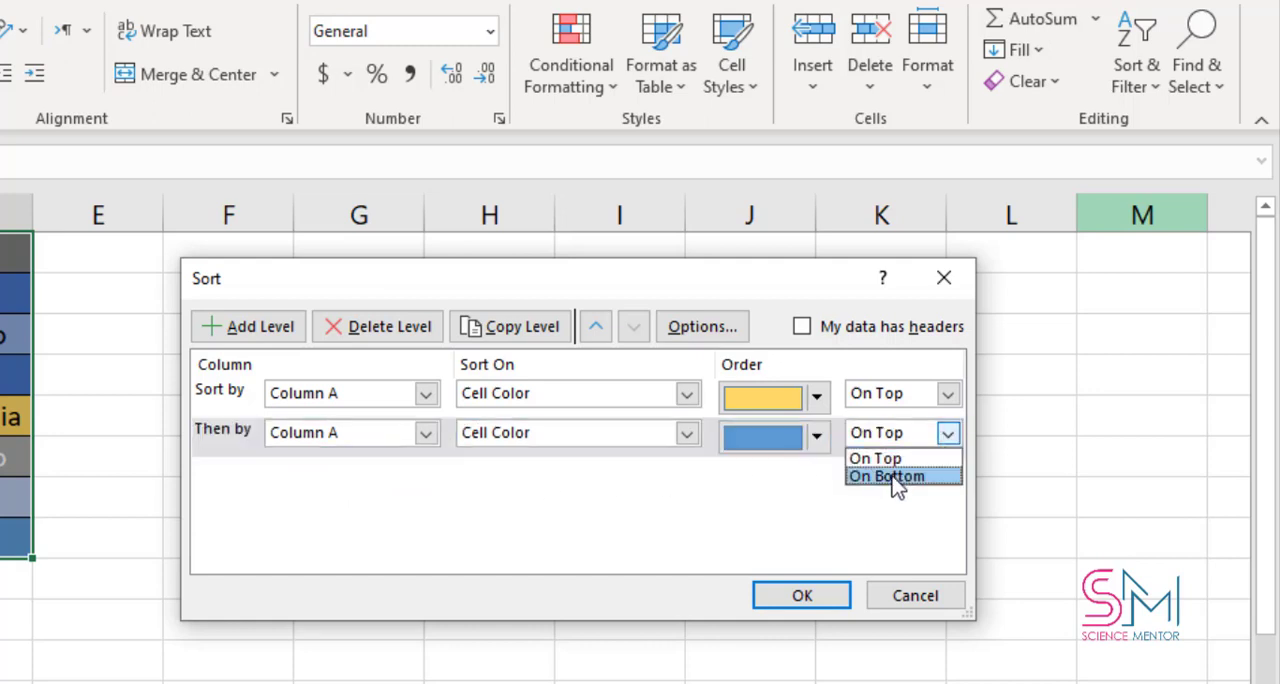
click(896, 478)
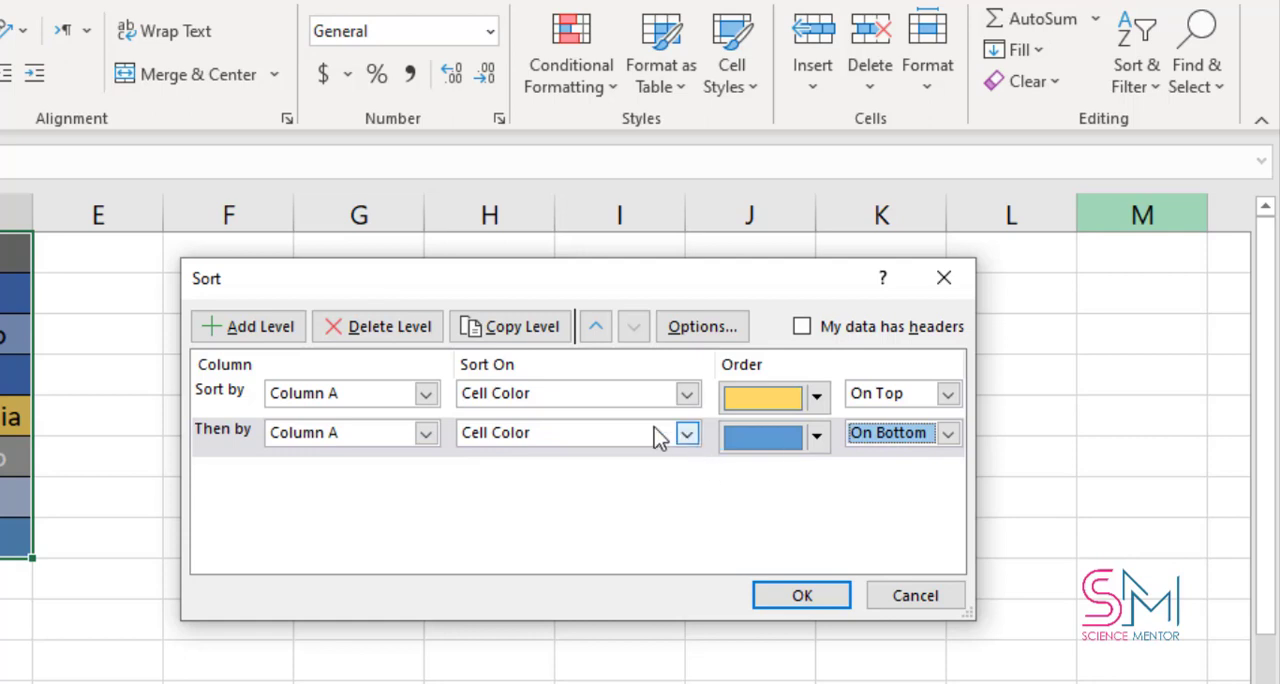
- Add a third sort level for Column C on Cell Values, ordered Smallest to Largest
click(212, 330)
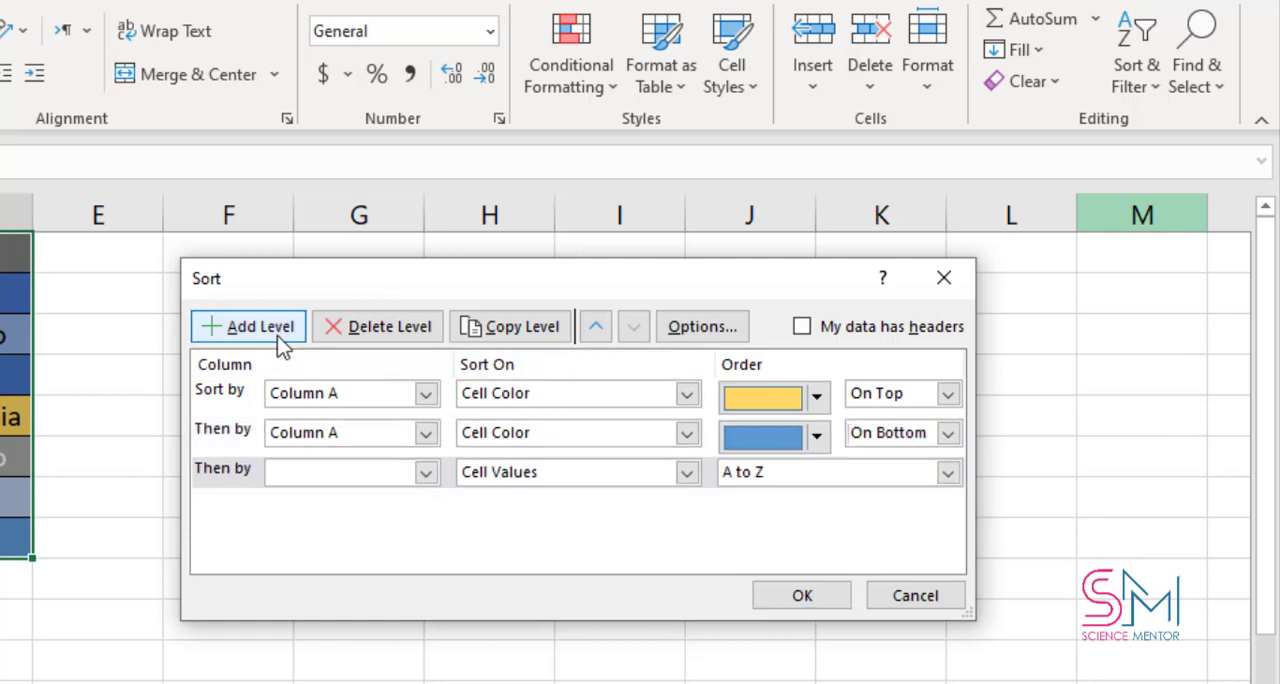
click(426, 474)
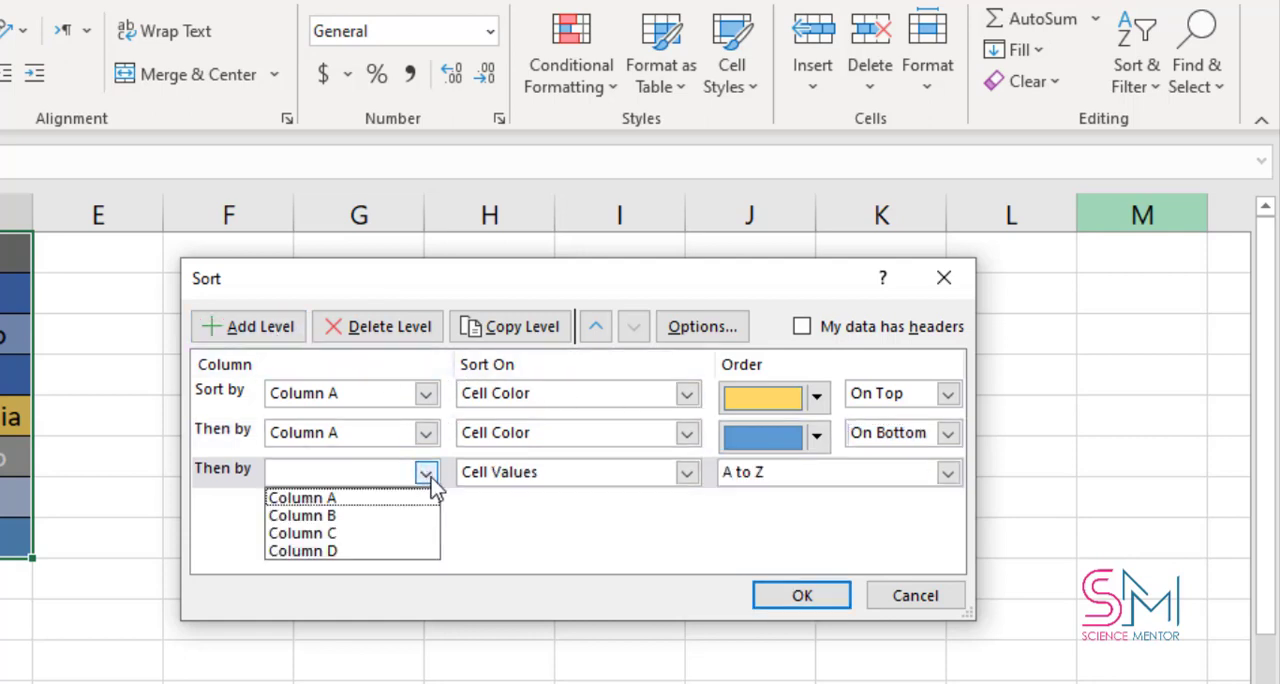
click(326, 536)
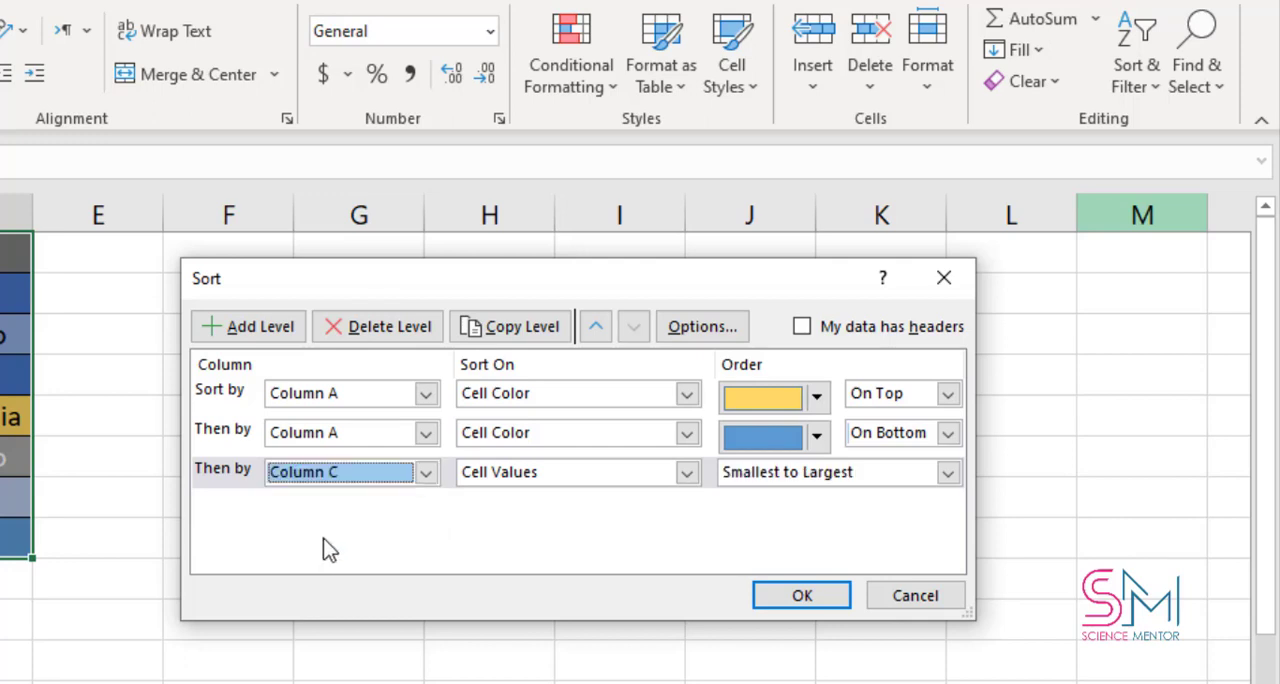
click(688, 472)
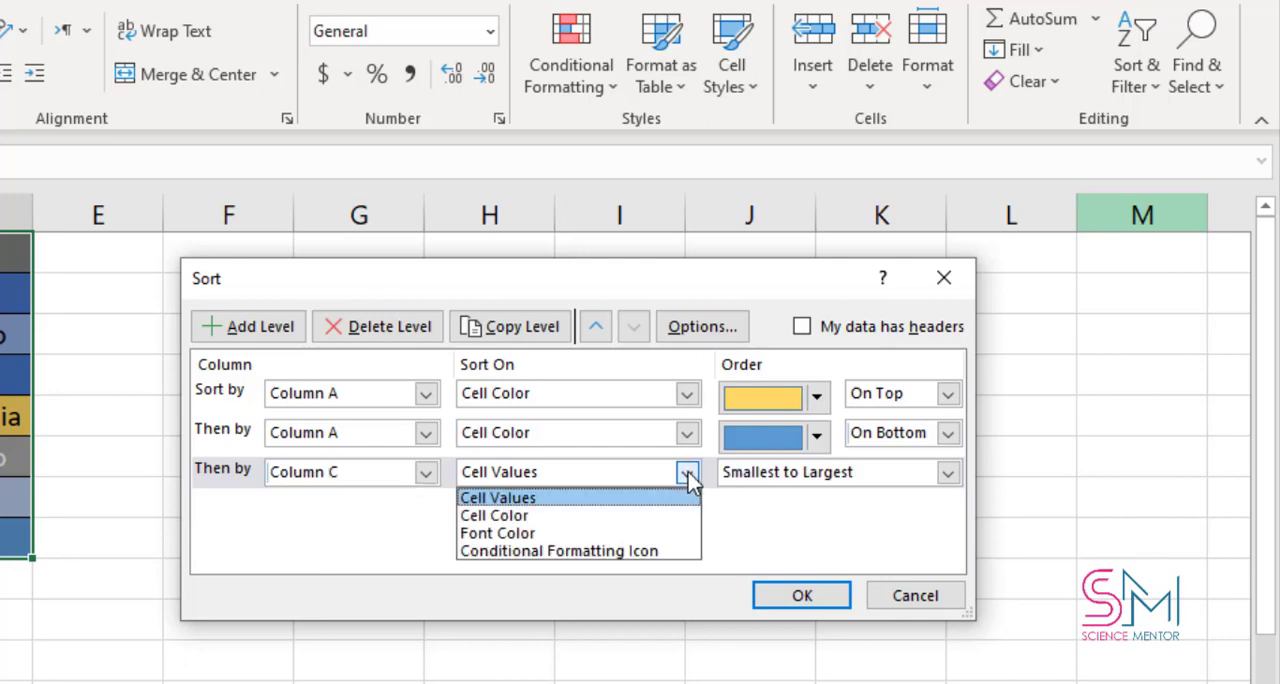
click(512, 500)
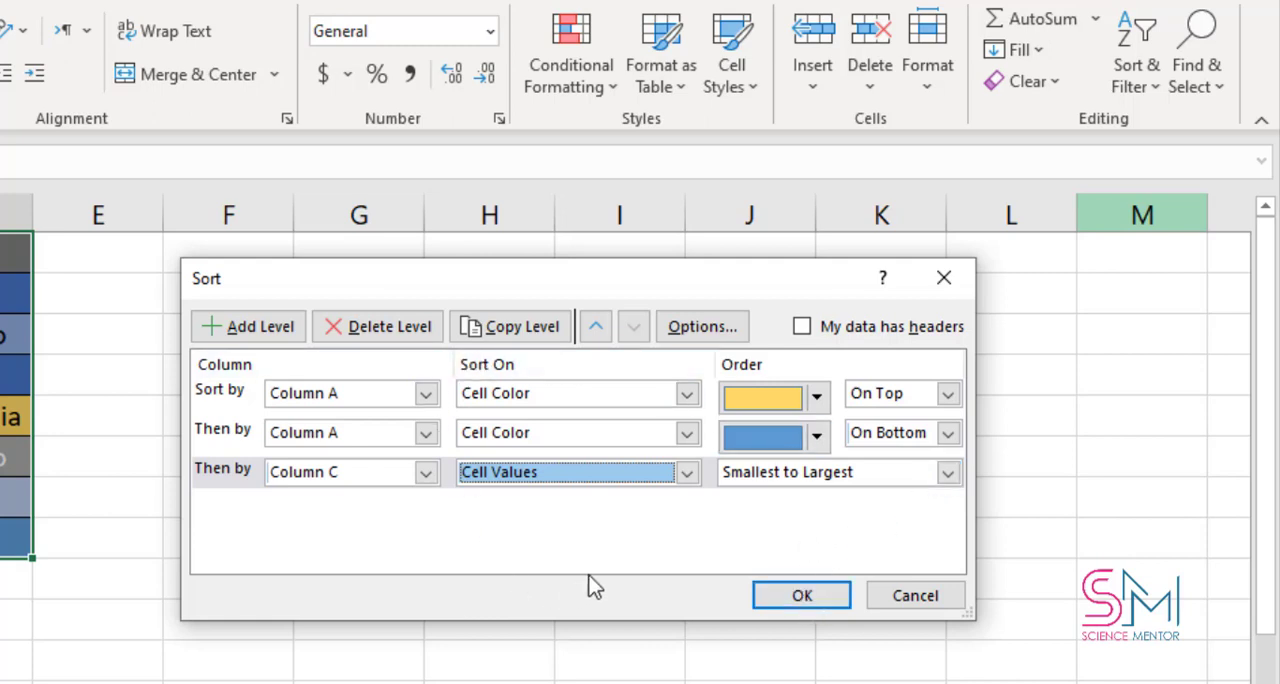
- Mark the data as having headers and apply the three-level sort, and undo the sort
click(808, 330)
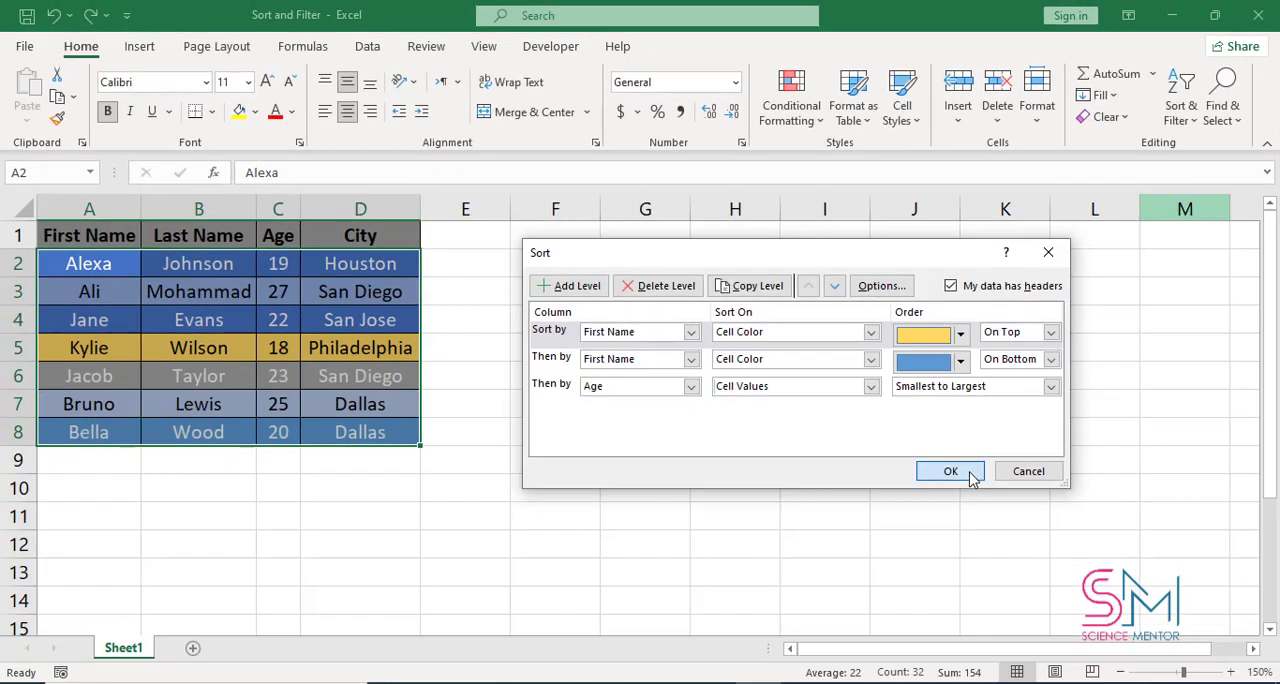
click(950, 471)
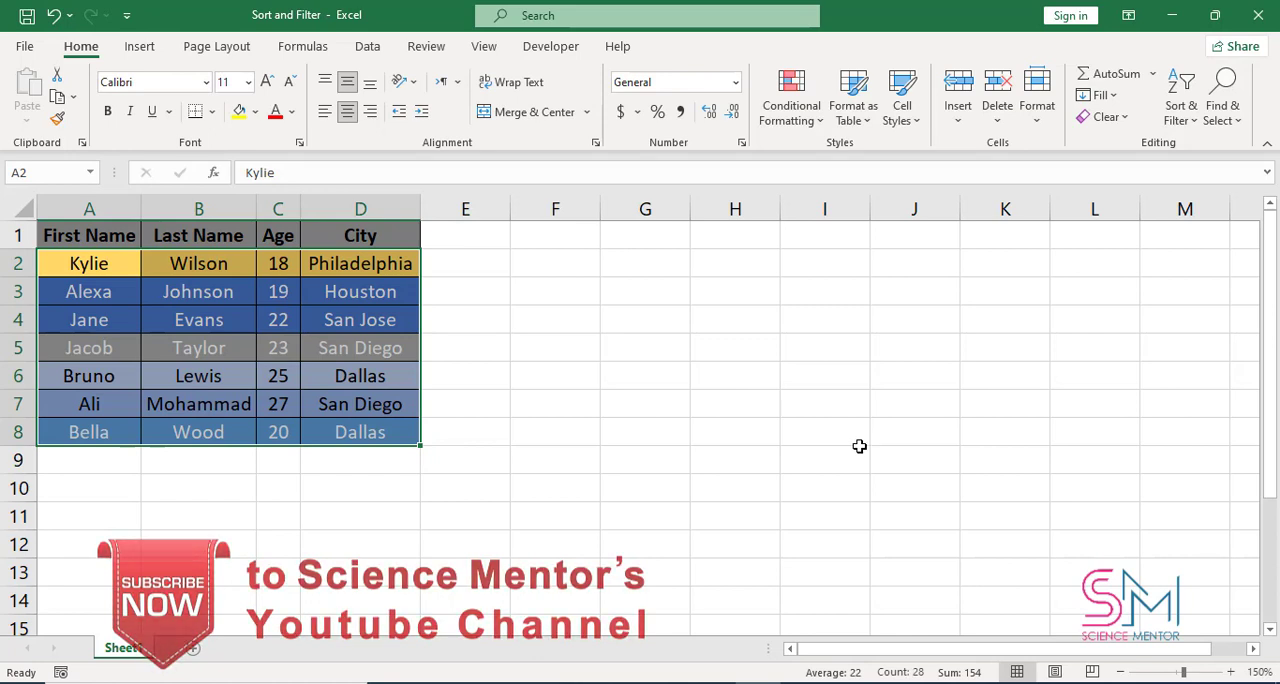
key(ctrl+q)
click(855, 443)
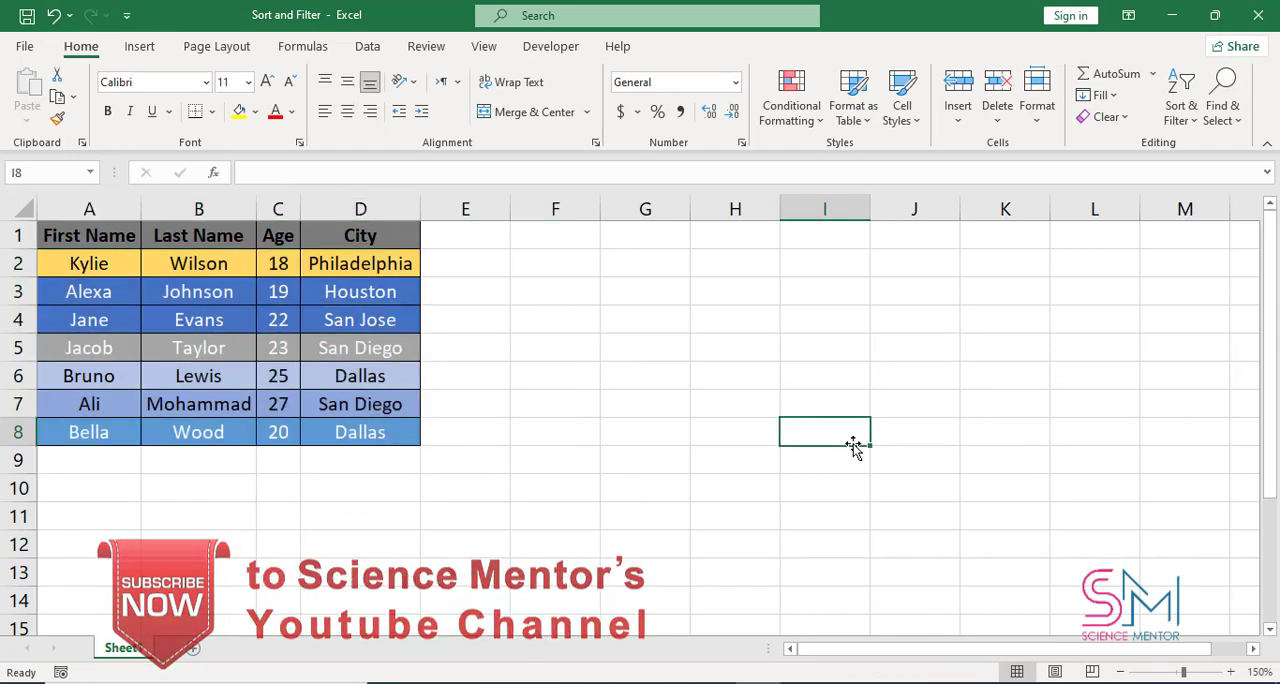
key(ctrl+z)
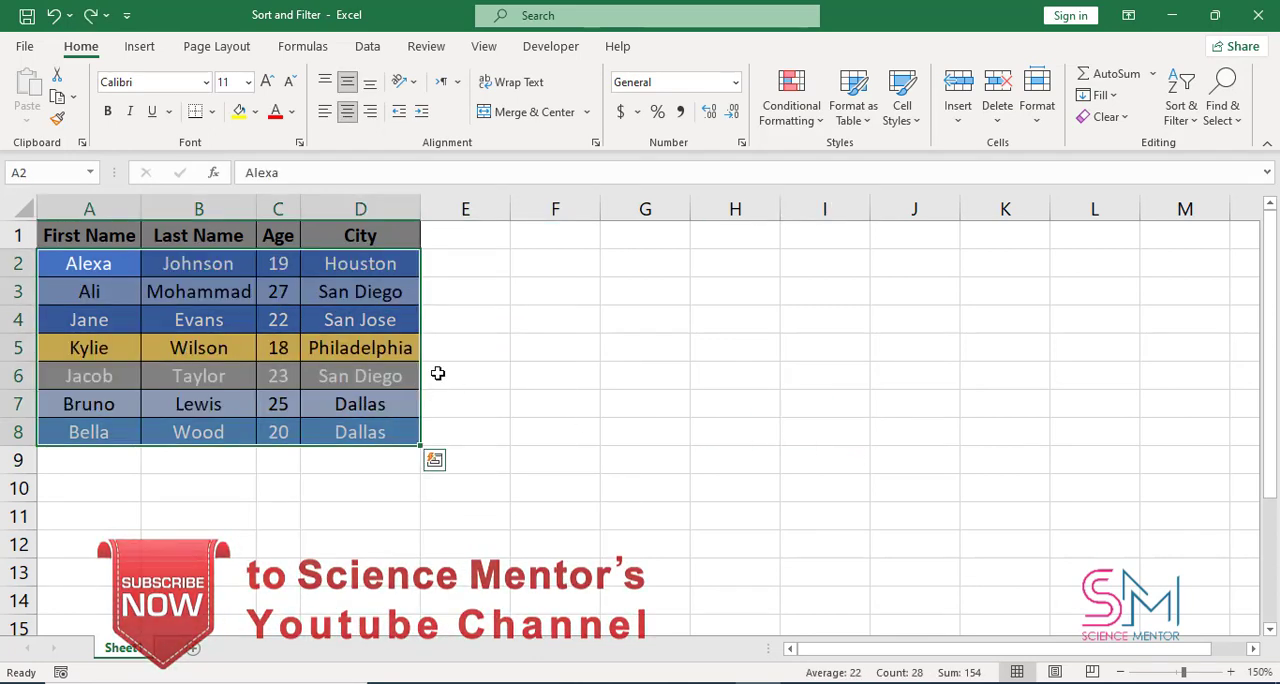
- Start a new custom sort and examine its orientation options, trying left to right and top to bottom before cancelling the options
click(1192, 122)
click(1212, 203)
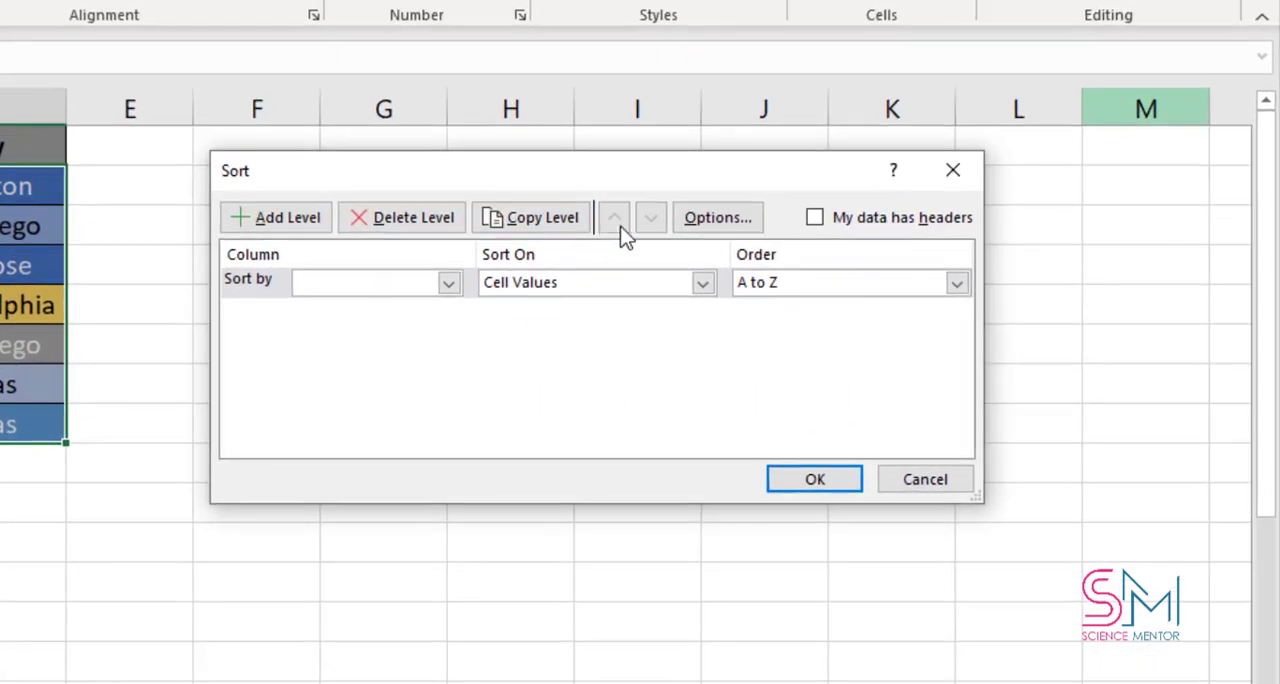
click(729, 225)
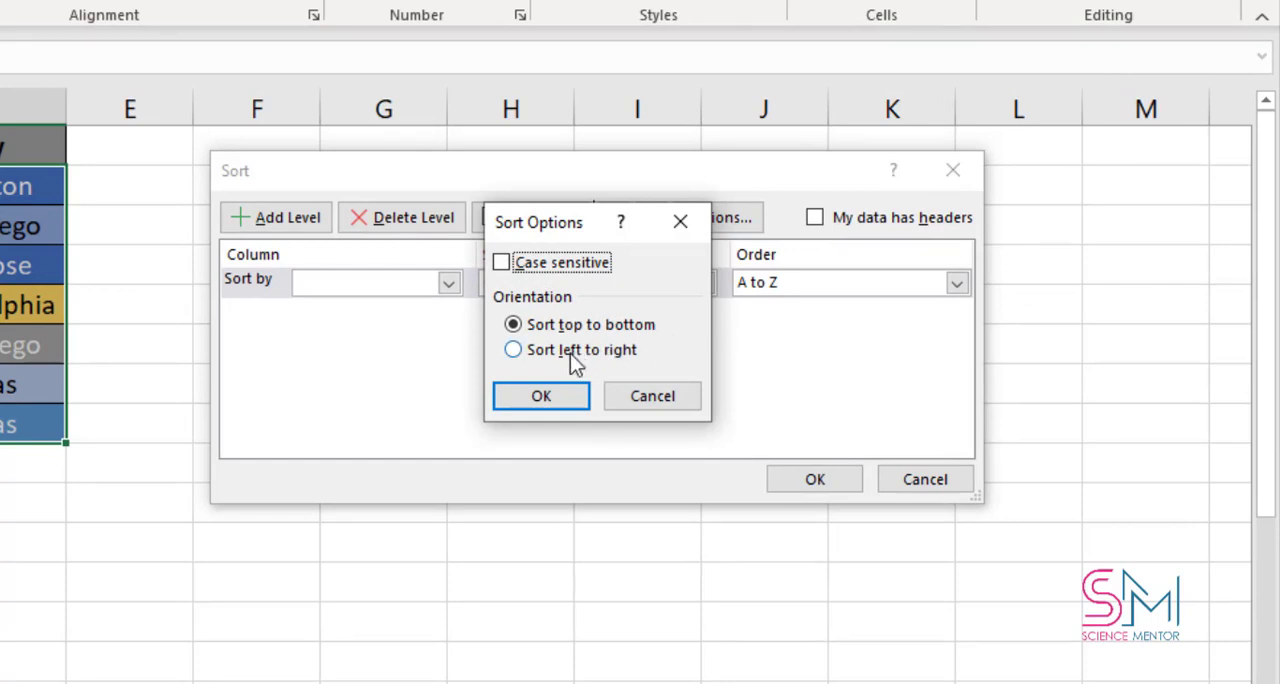
click(515, 351)
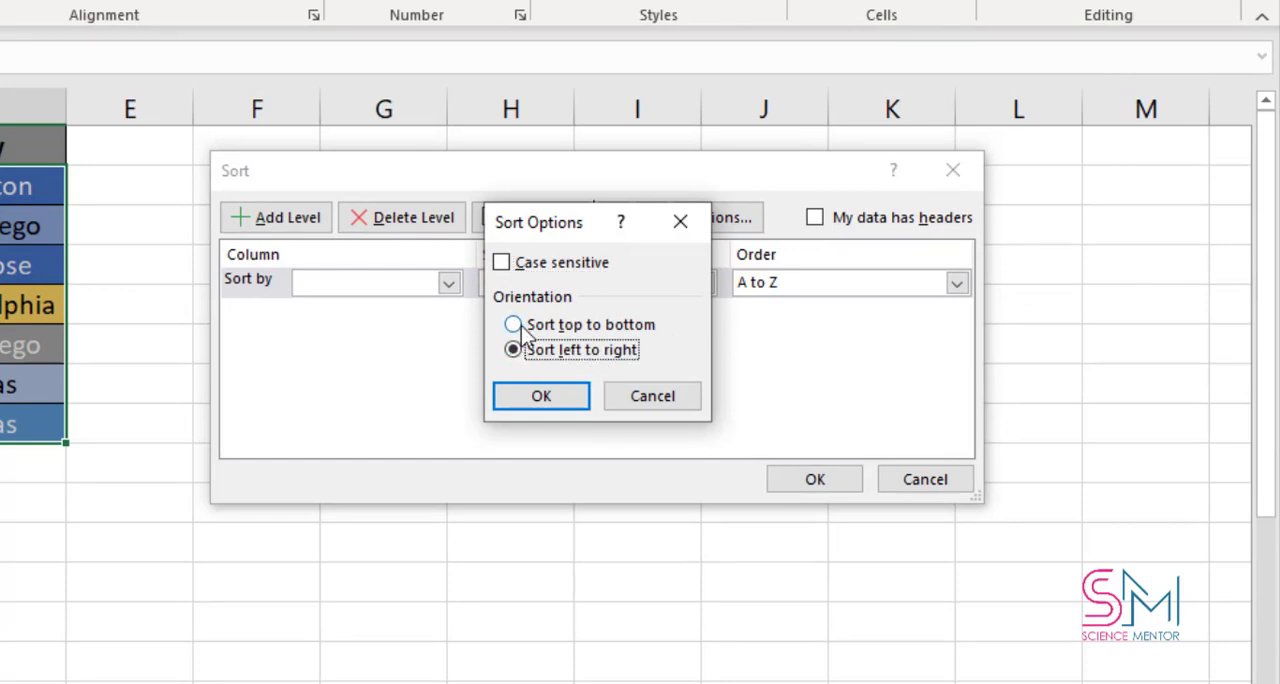
click(515, 327)
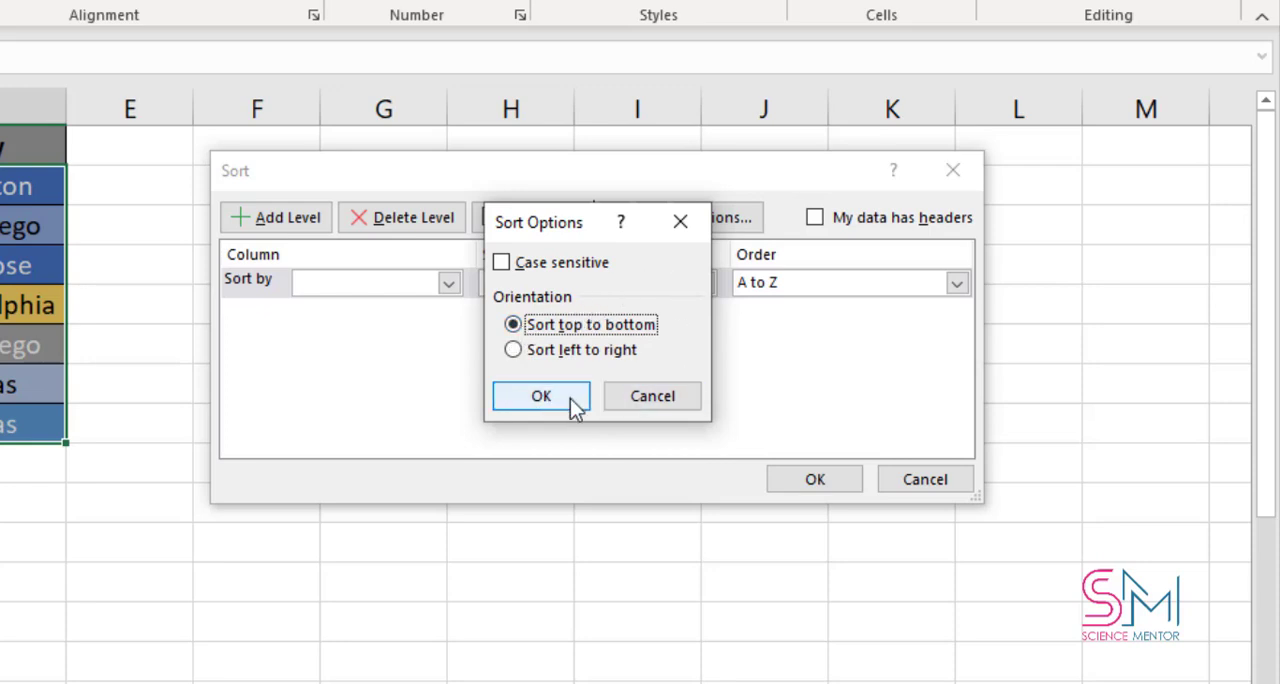
click(645, 398)
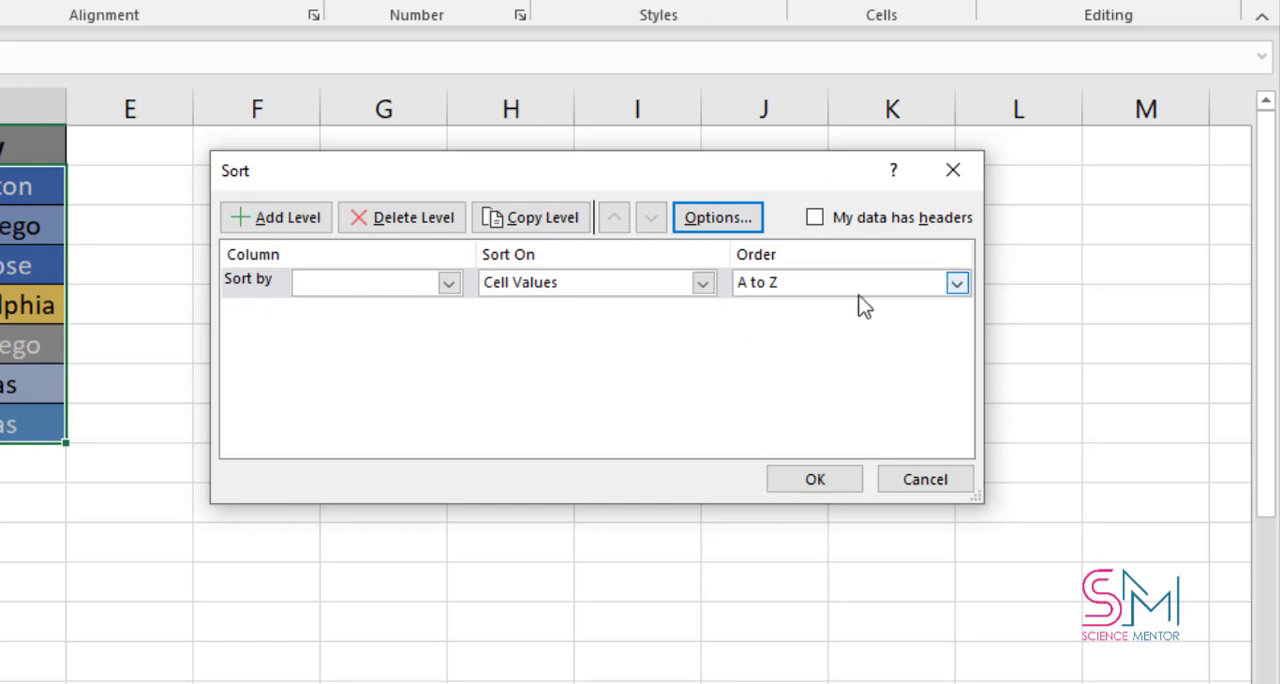
- Set the sort level to Column D on Cell Values and choose a custom list for its order
click(449, 283)
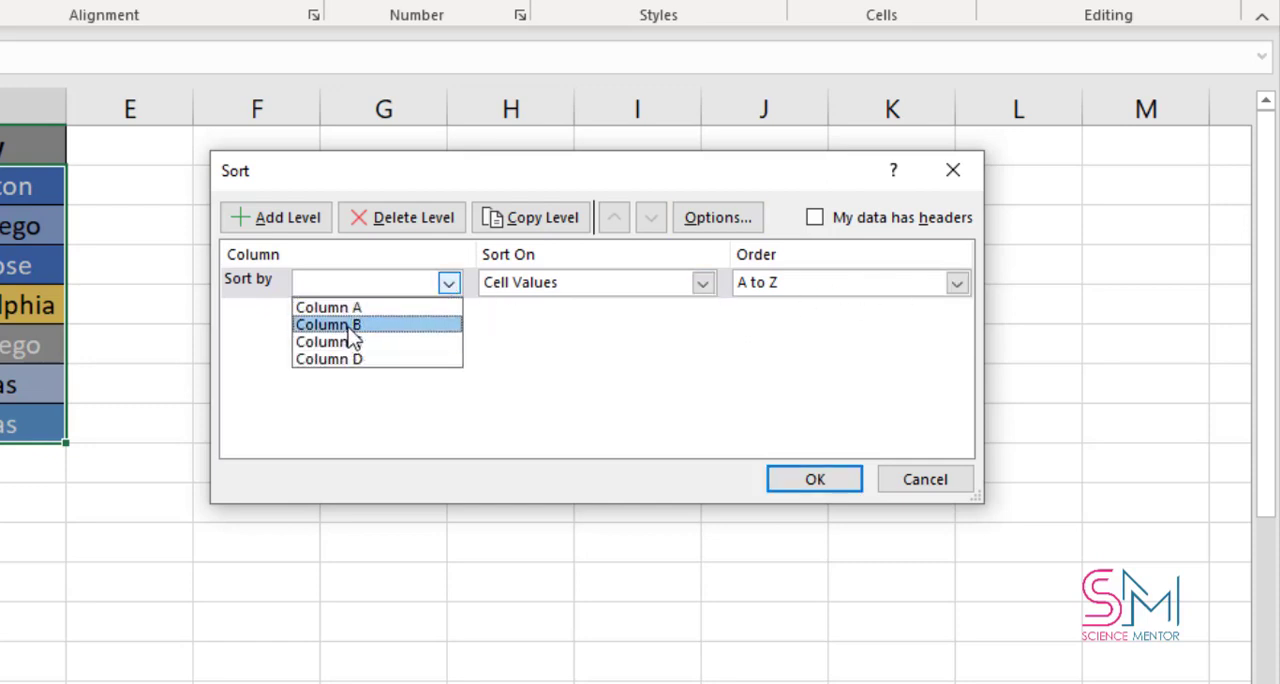
click(348, 362)
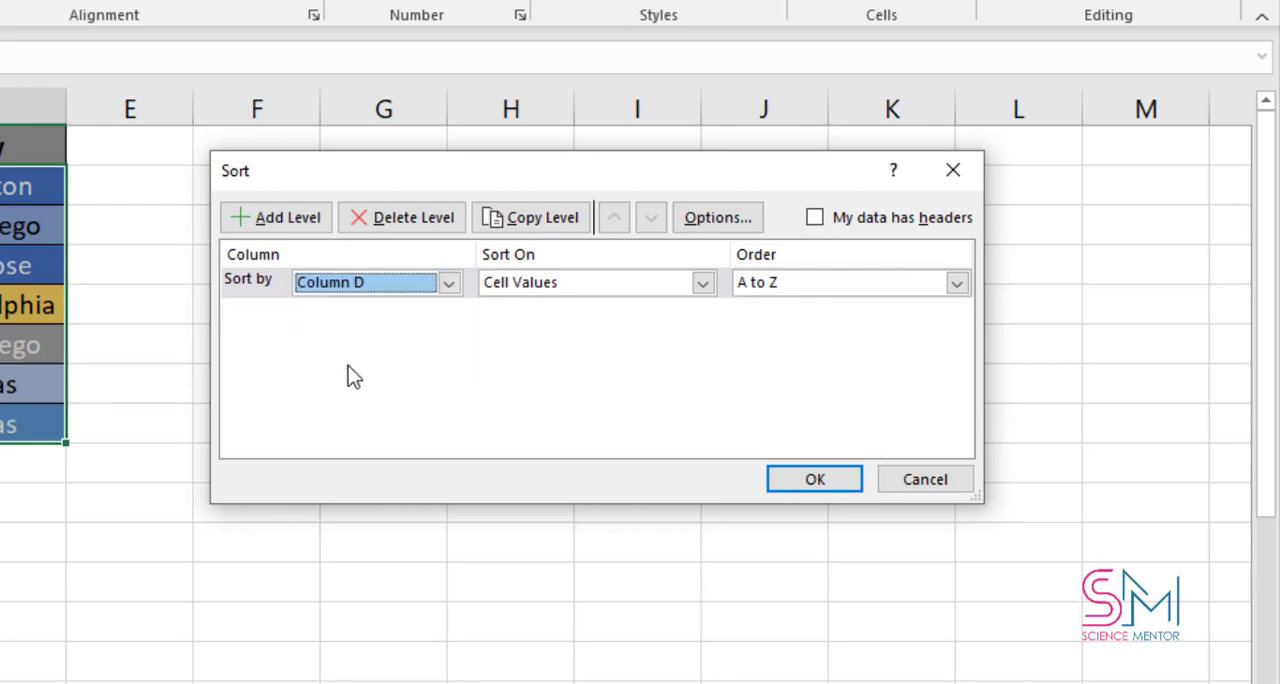
click(957, 284)
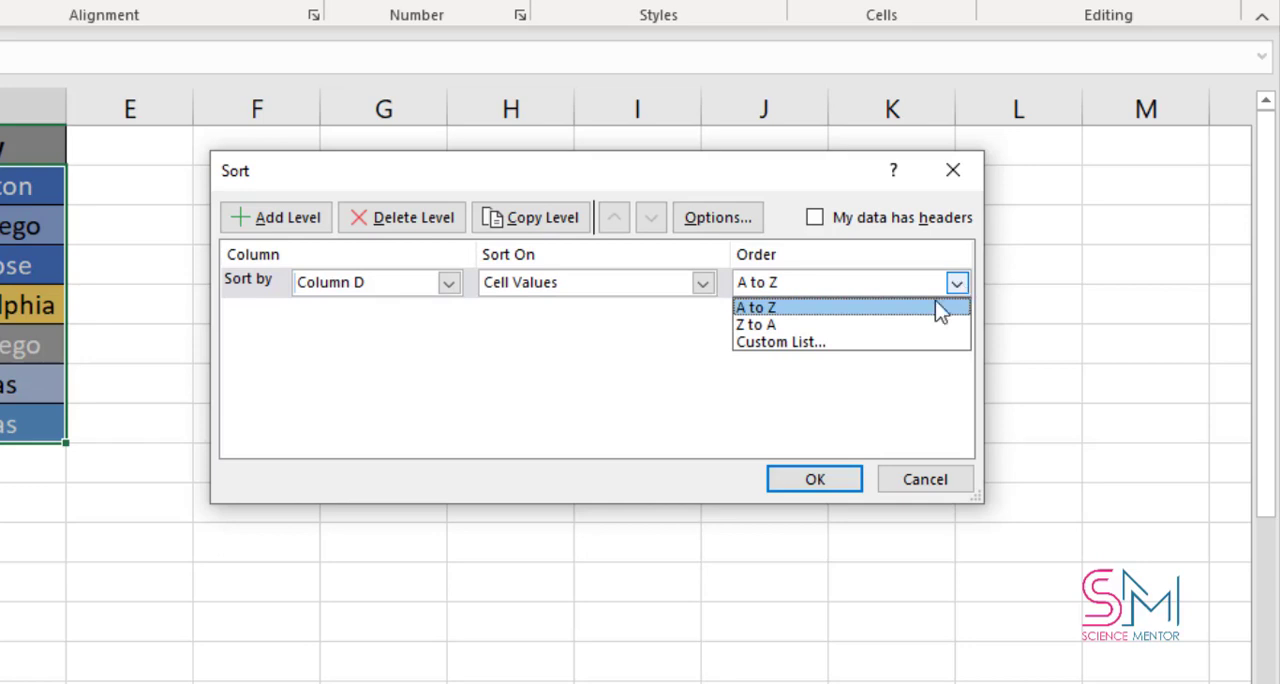
click(858, 342)
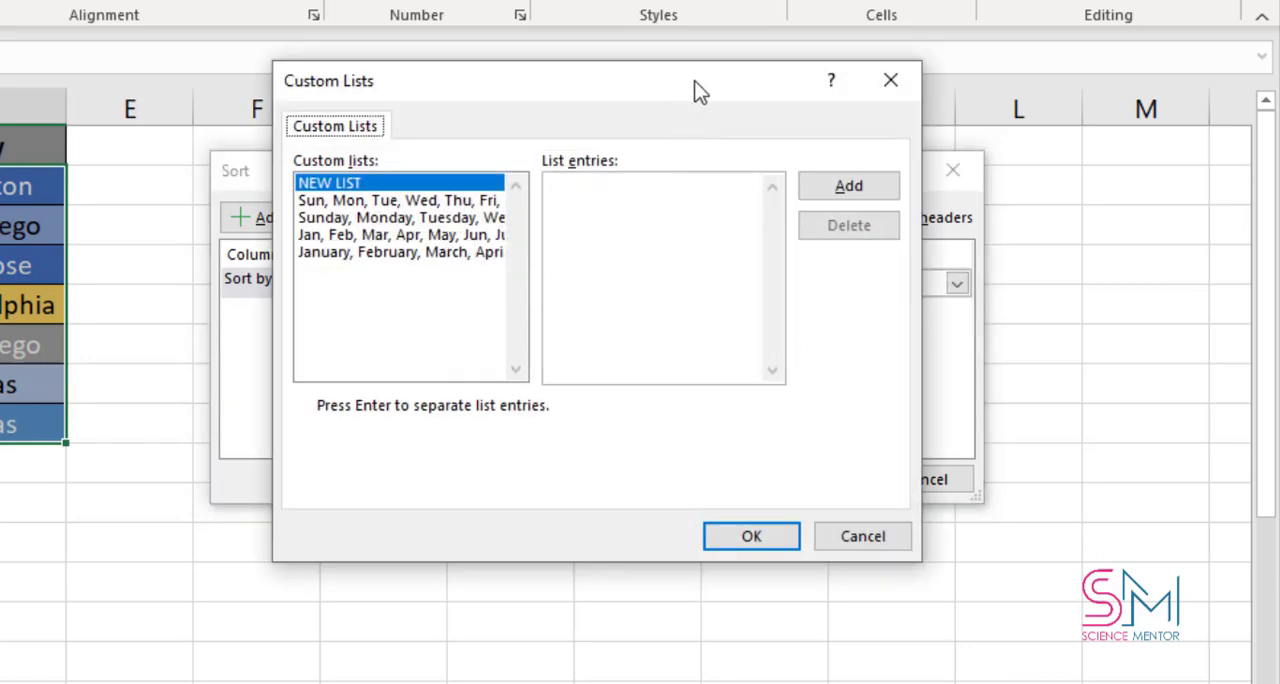
drag(700, 90, 692, 127)
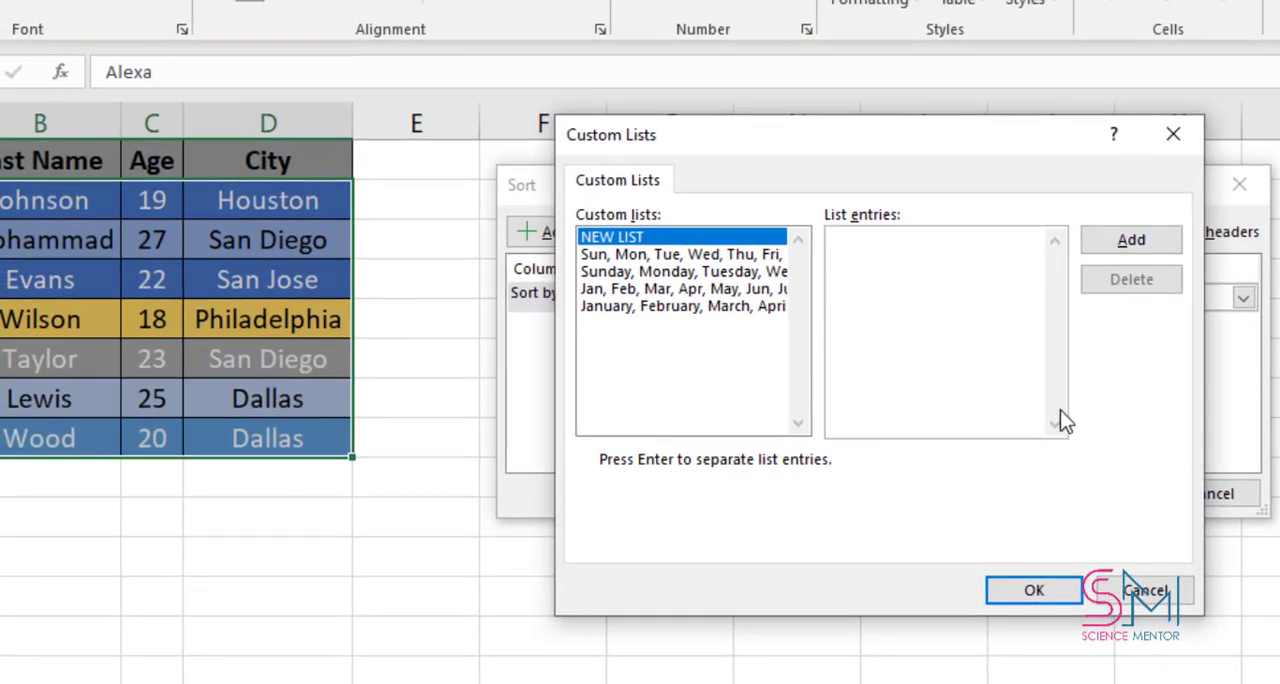
- Add a new custom list with the entries San Diego, Dallas, San Jose
text(San Diego, Da)
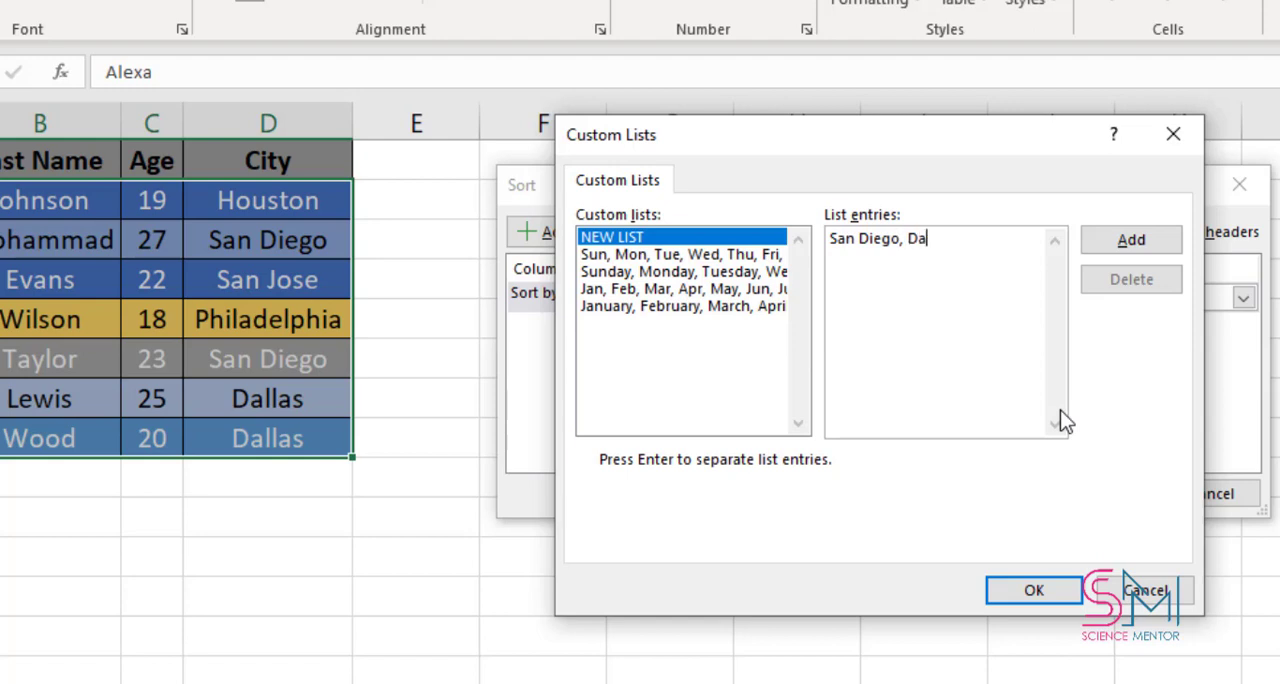
text(llas, San Jose)
click(1128, 244)
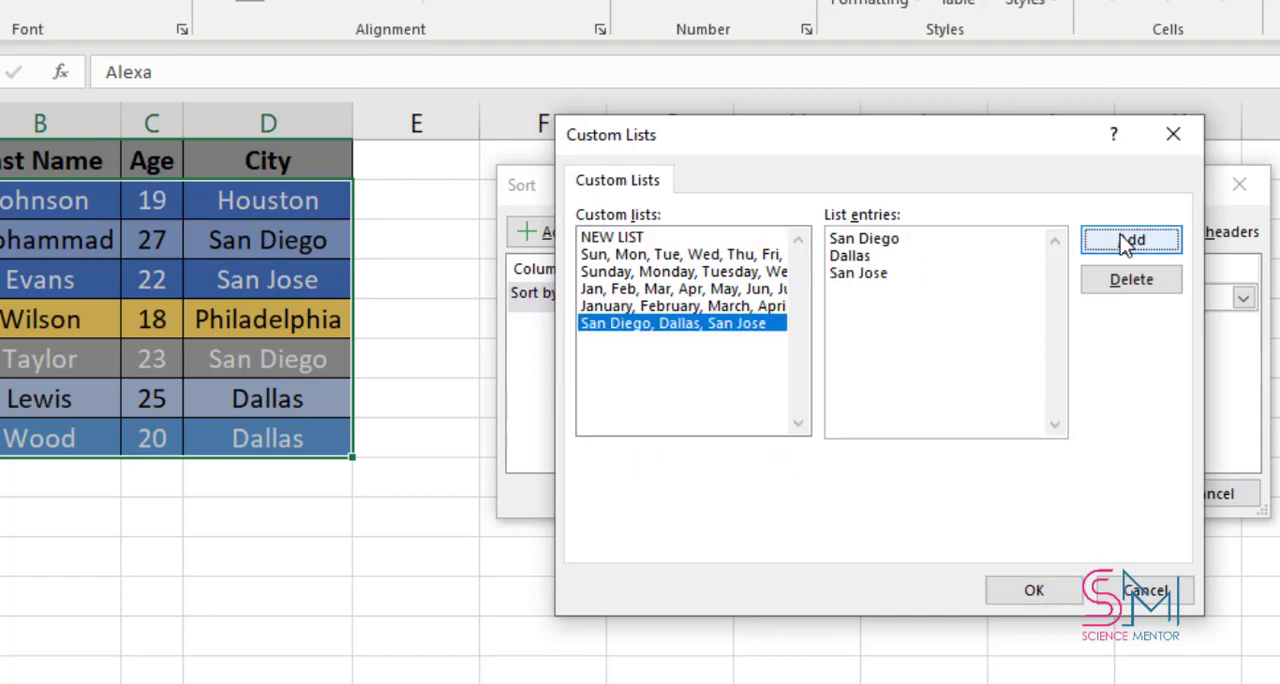
- Sort the rows by Column D in the San Diego, Dallas, San Jose order, and undo the sort
click(1032, 594)
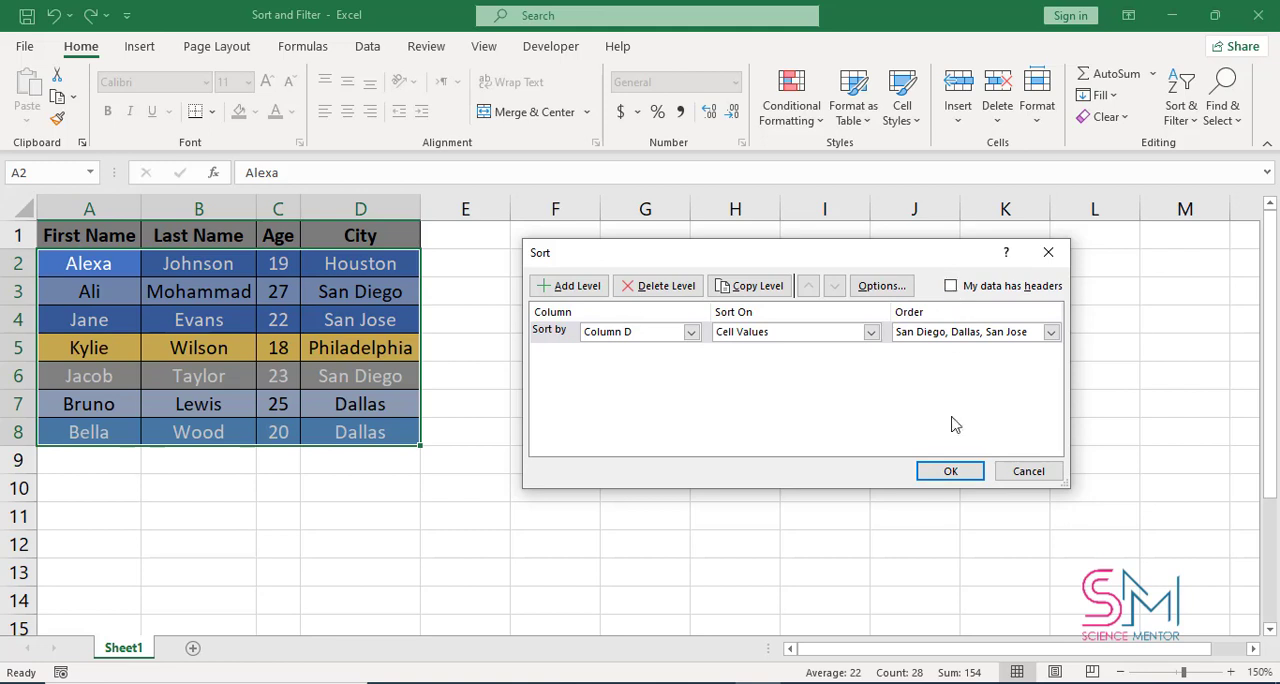
click(950, 473)
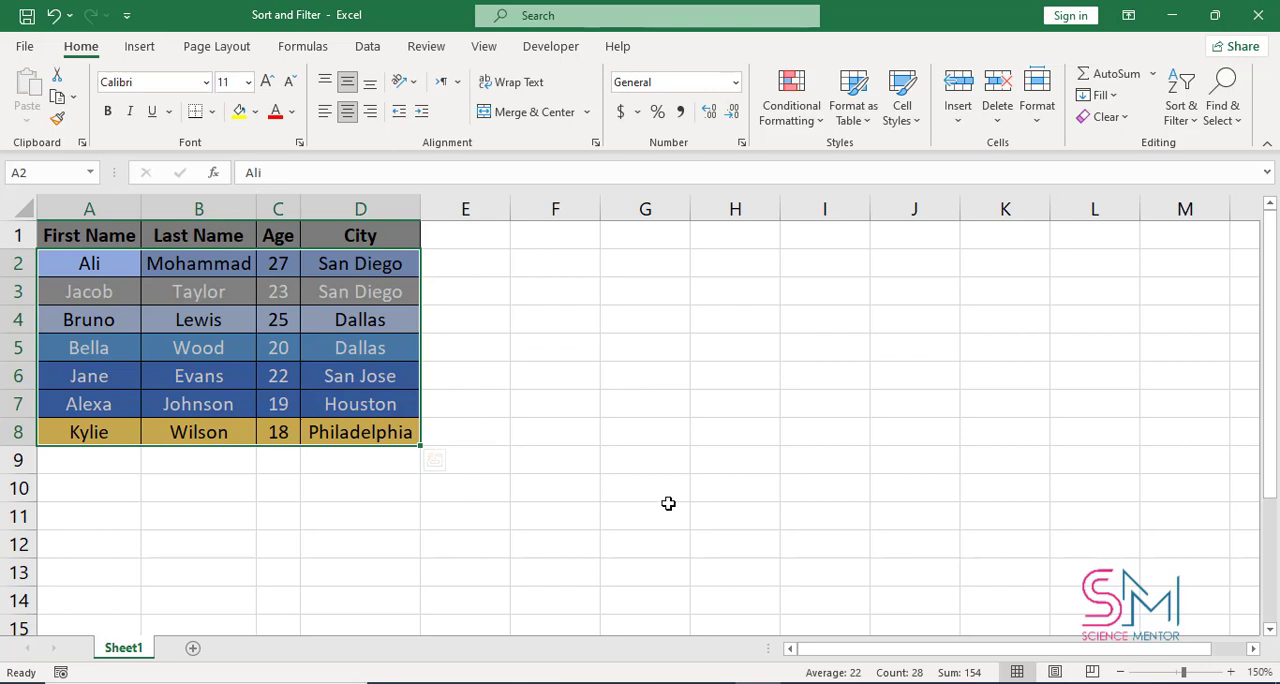
key(ctrl+z)
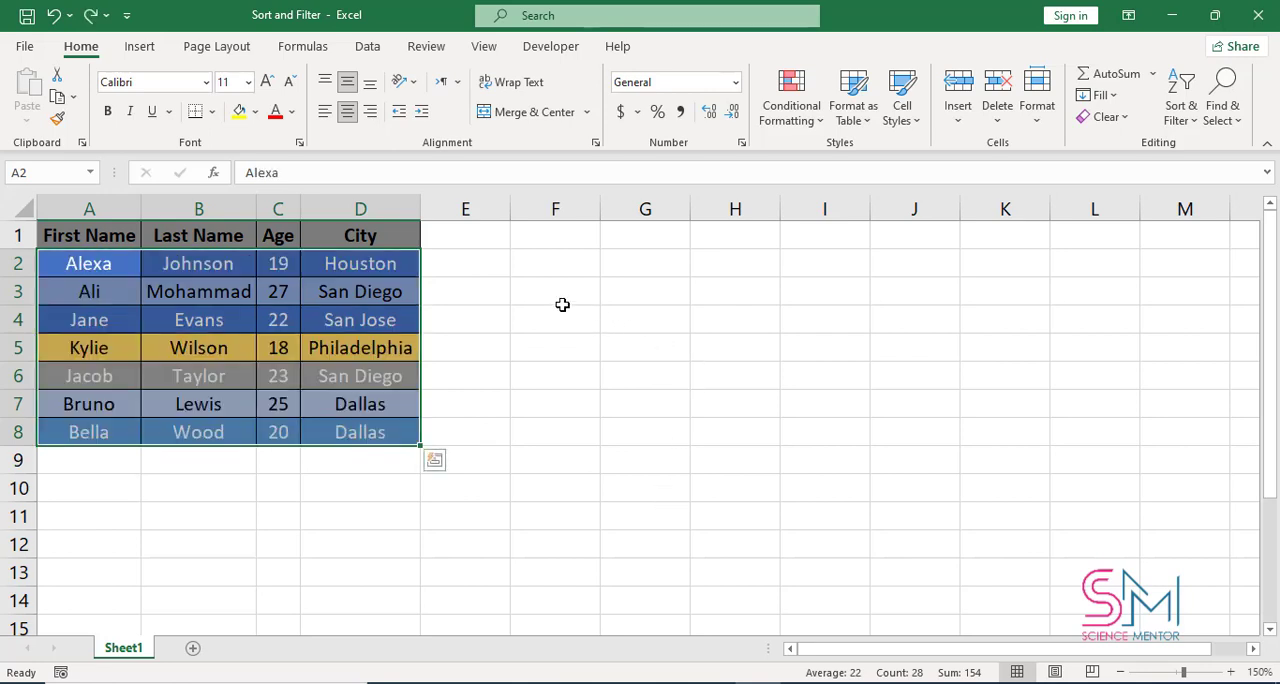
- Turn on filtering for the table A1:D8
key(ctrl+shift+l)
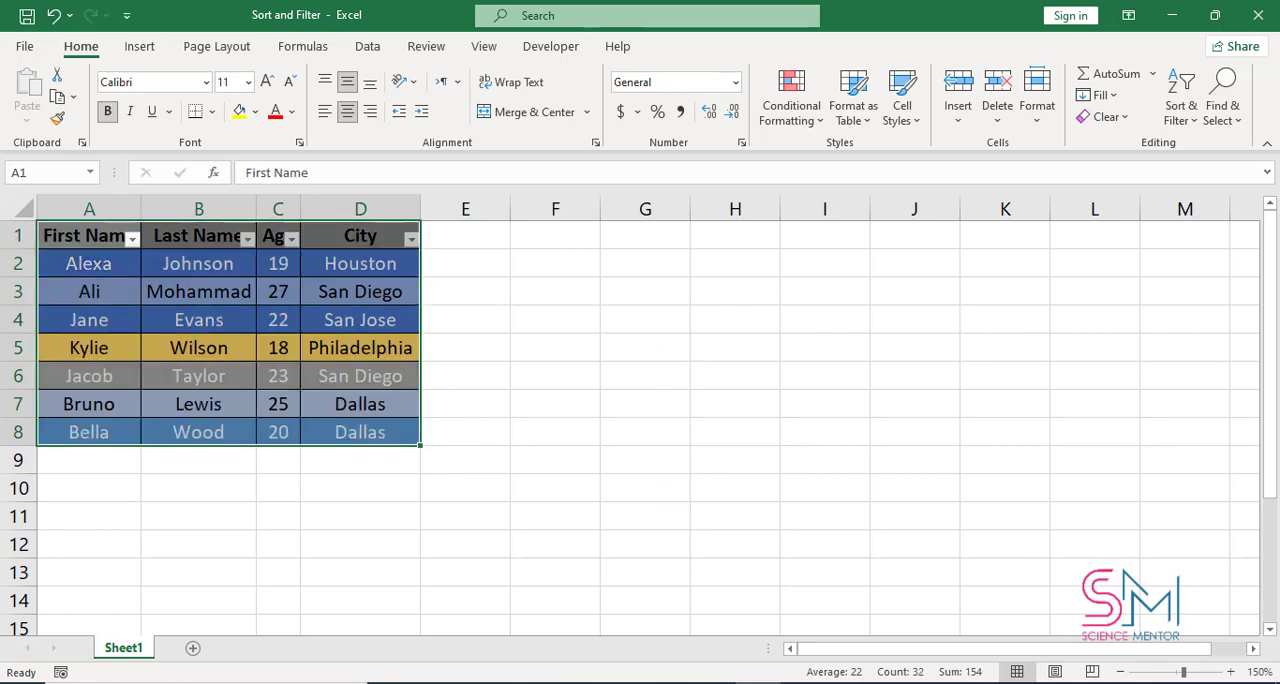